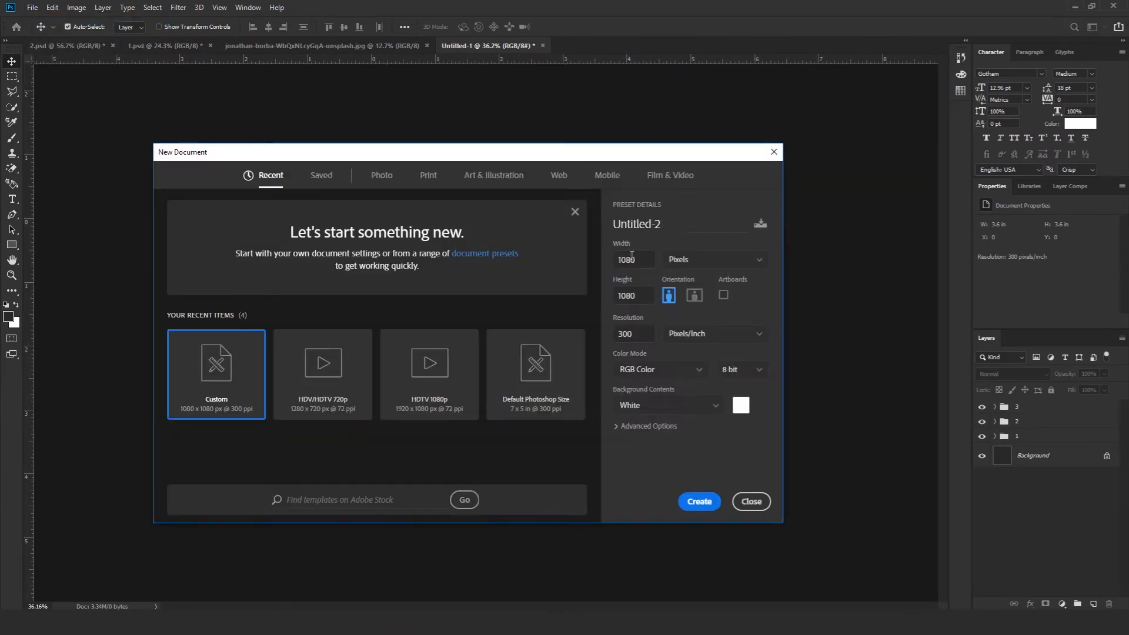
Create a 1080 × 1080 pixel document at 300 pixels/inch named POST BANNER DESIGN.
click(637, 262)
click(637, 291)
click(628, 334)
drag(665, 226, 607, 229)
key(BackSpace)
text(pOST BANNER DESIGNP)
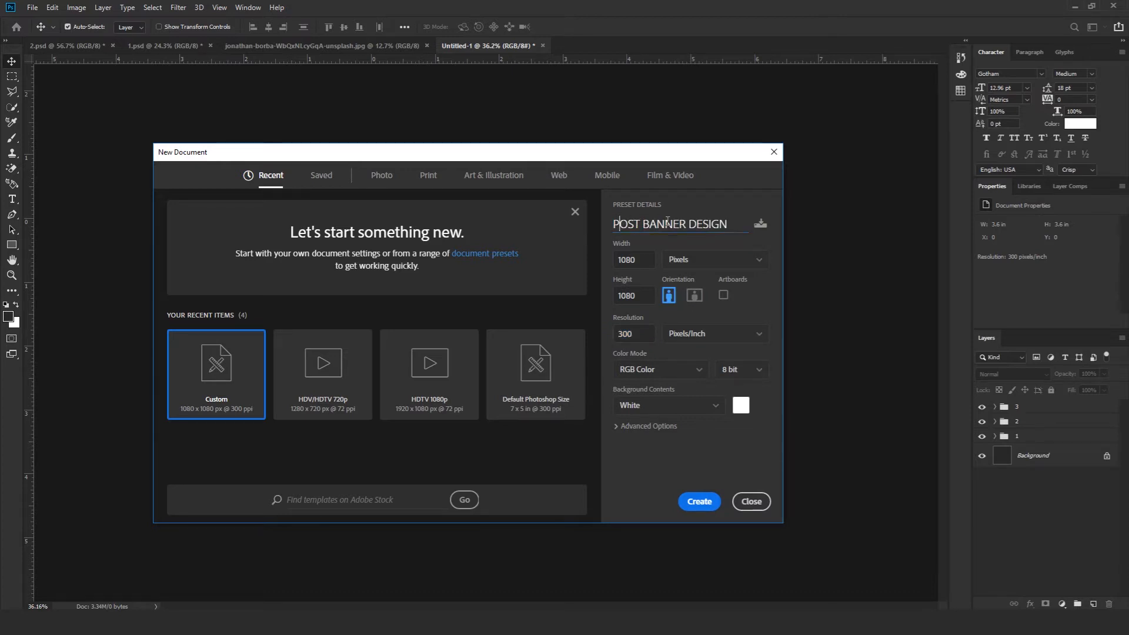
click(712, 500)
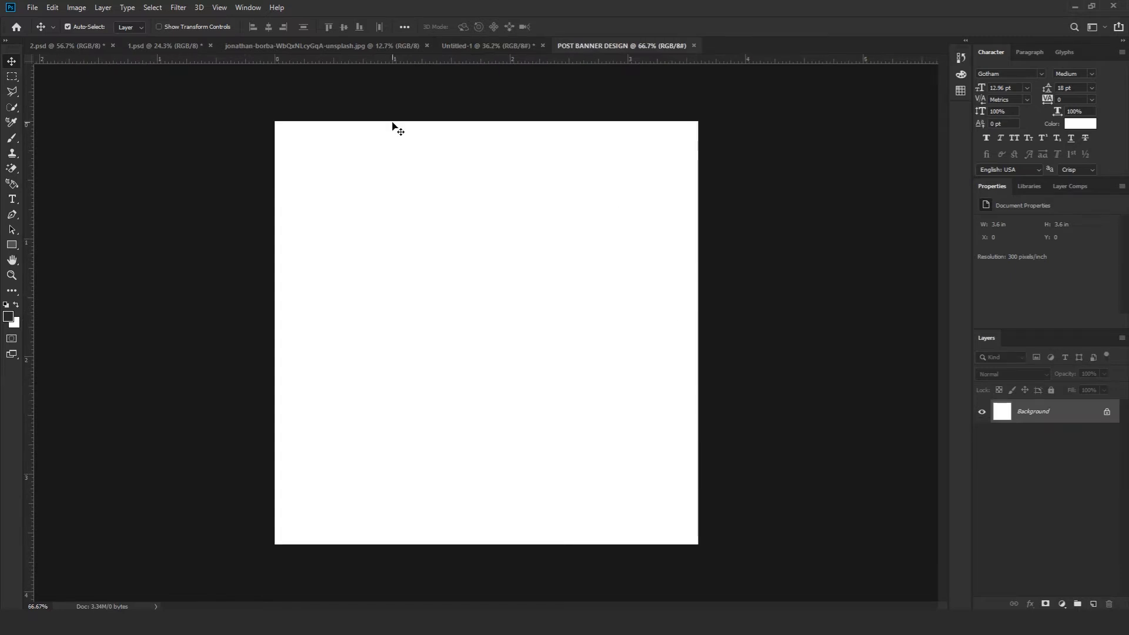
Add a solid colour fill layer in #282828 above the background and rename it BG.
click(1061, 604)
click(1054, 396)
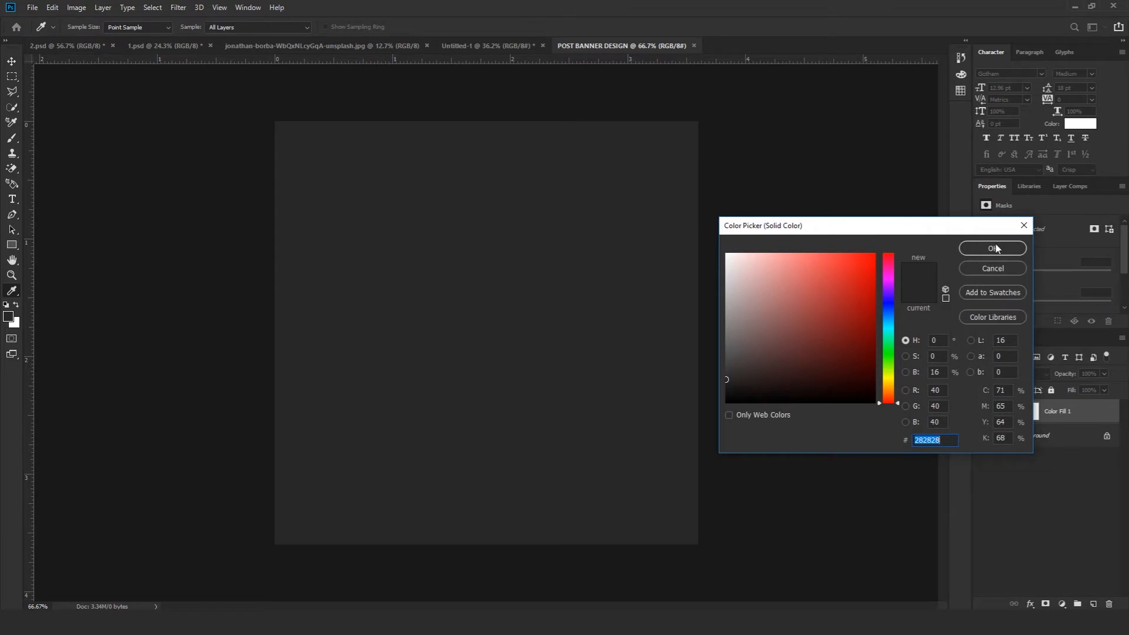
click(994, 248)
double_click(1055, 412)
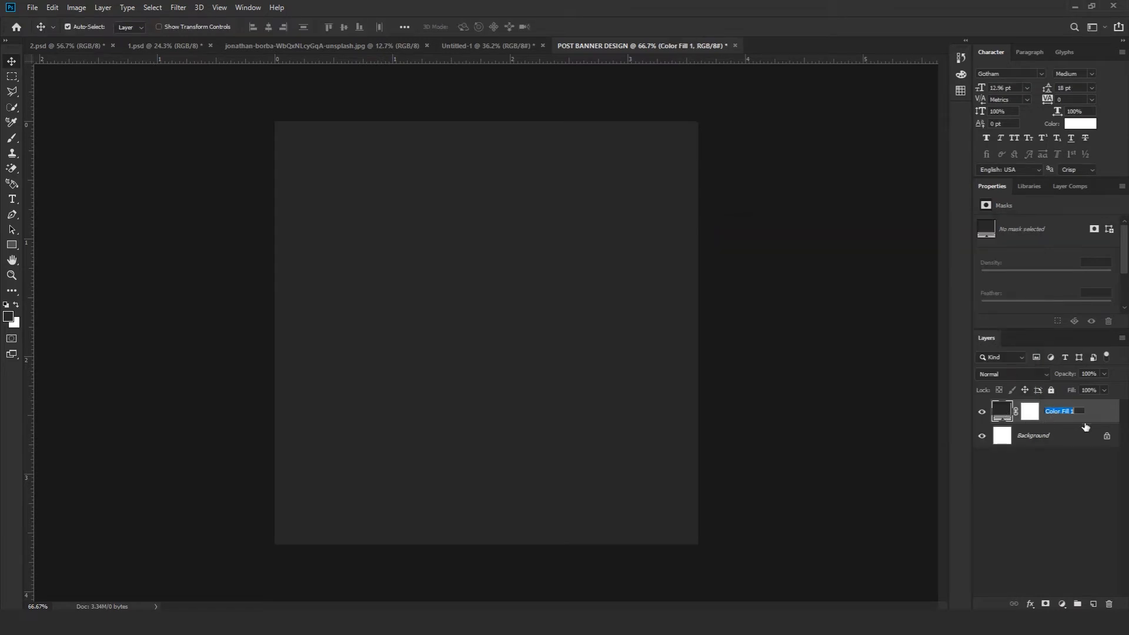
key(Return)
click(1032, 475)
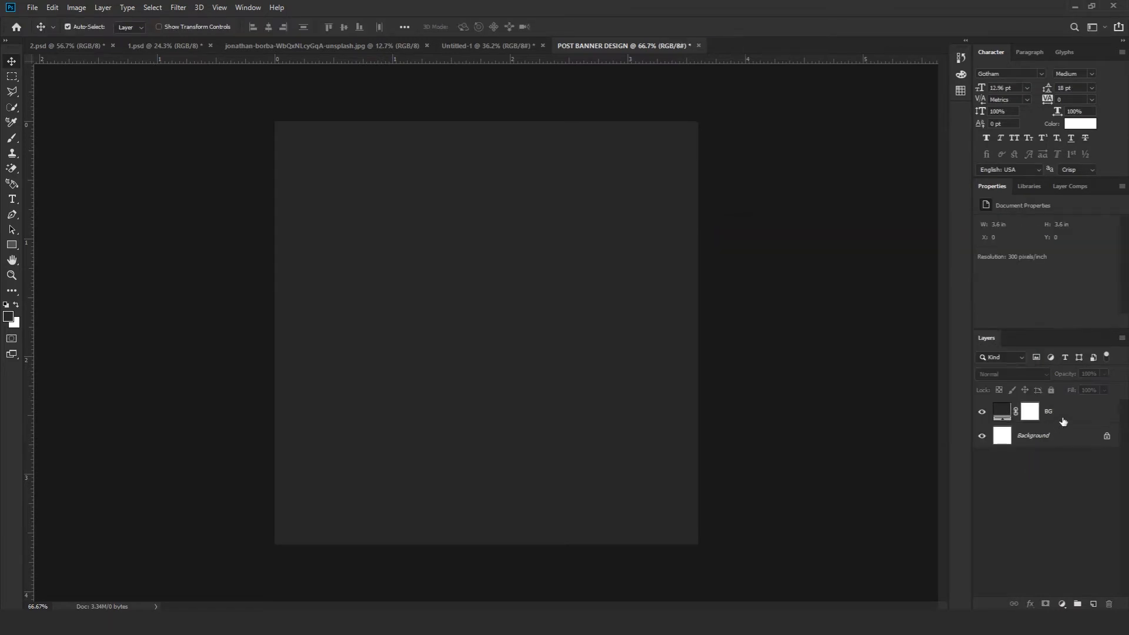
Rasterize the BG fill layer and apply its layer mask.
right_click(1062, 419)
click(924, 294)
right_click(1064, 412)
click(1068, 412)
right_click(1032, 417)
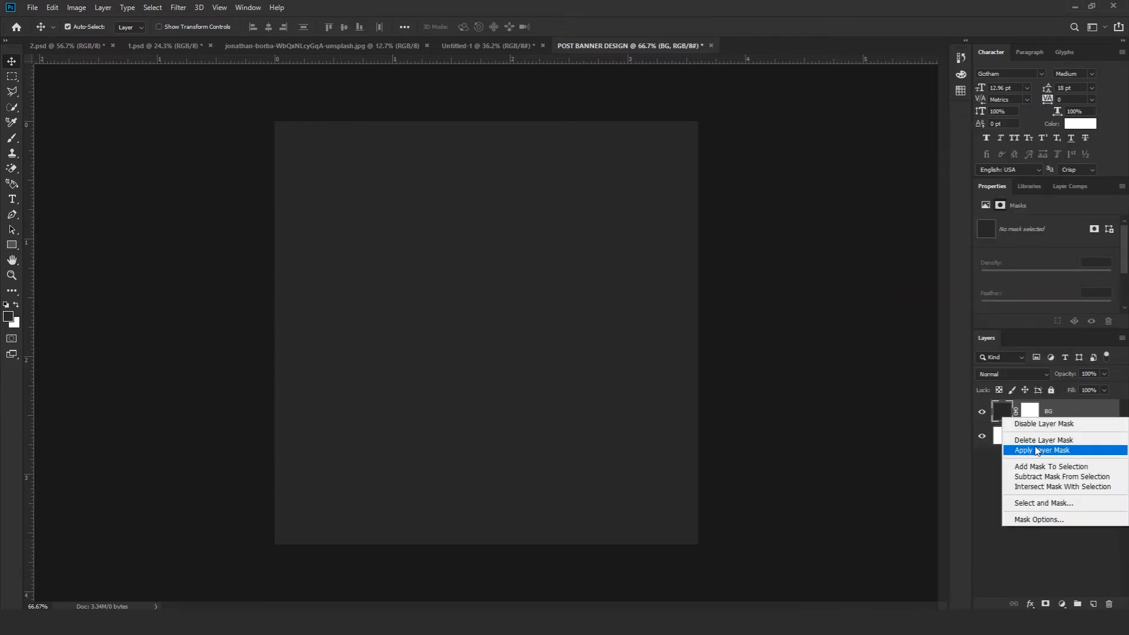
click(1035, 451)
Add a gradient overlay to the BG layer and set the gradient's starting colour stop to #37bccd.
click(1030, 604)
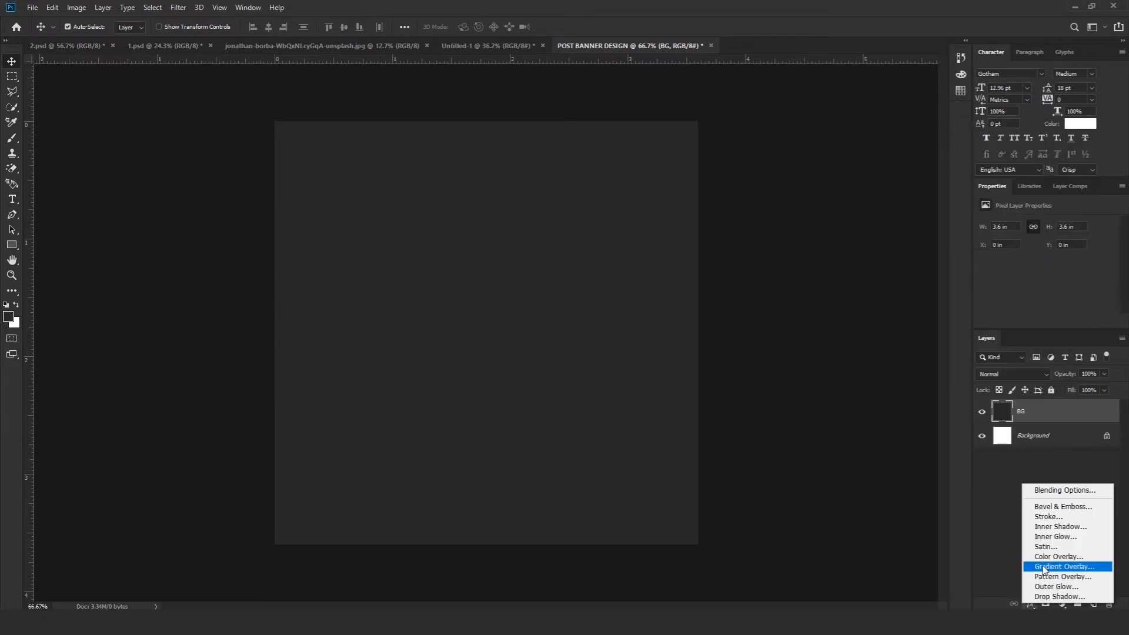
click(1045, 569)
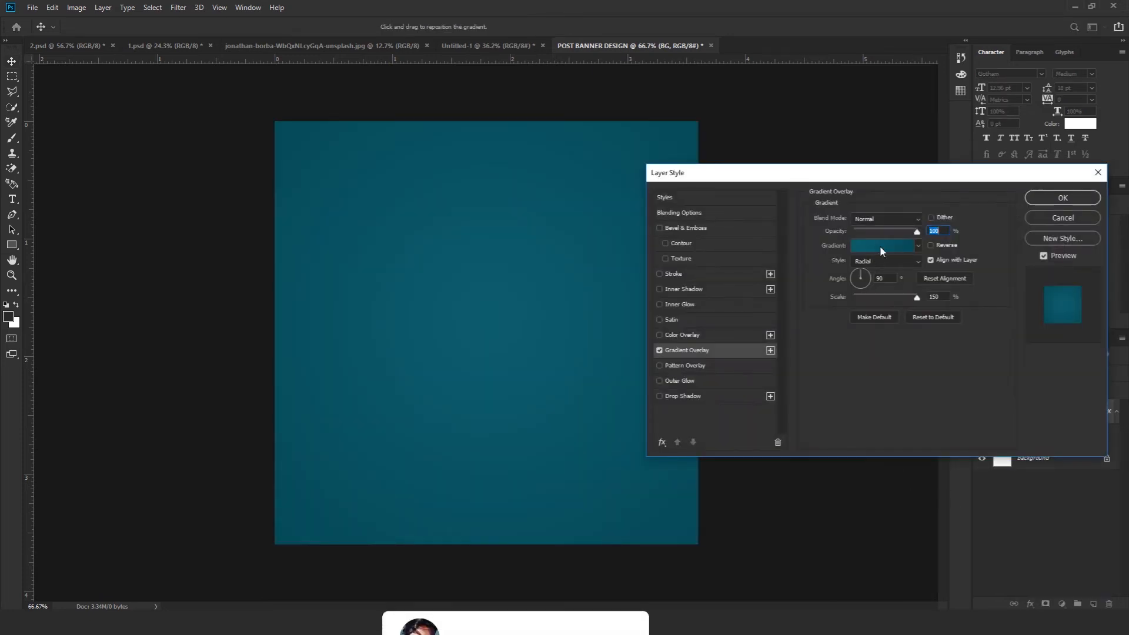
click(880, 245)
drag(572, 91, 815, 105)
click(683, 321)
click(739, 371)
click(845, 267)
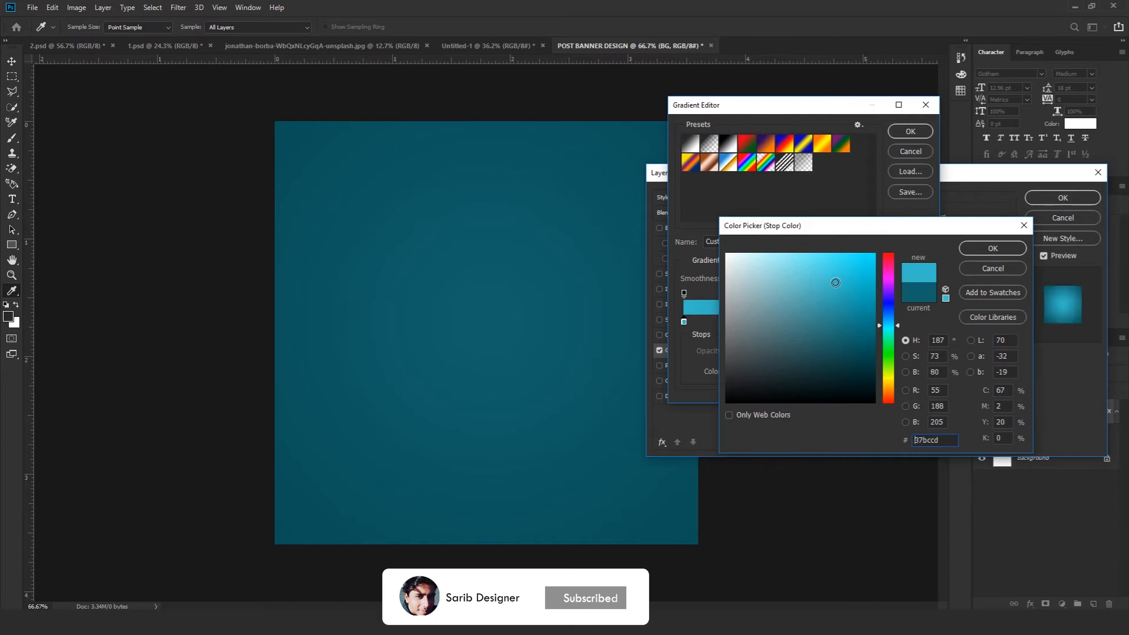
click(993, 248)
Set the gradient's end colour stop to a deeper cyan-blue and accept the gradient.
click(921, 321)
click(739, 371)
click(860, 293)
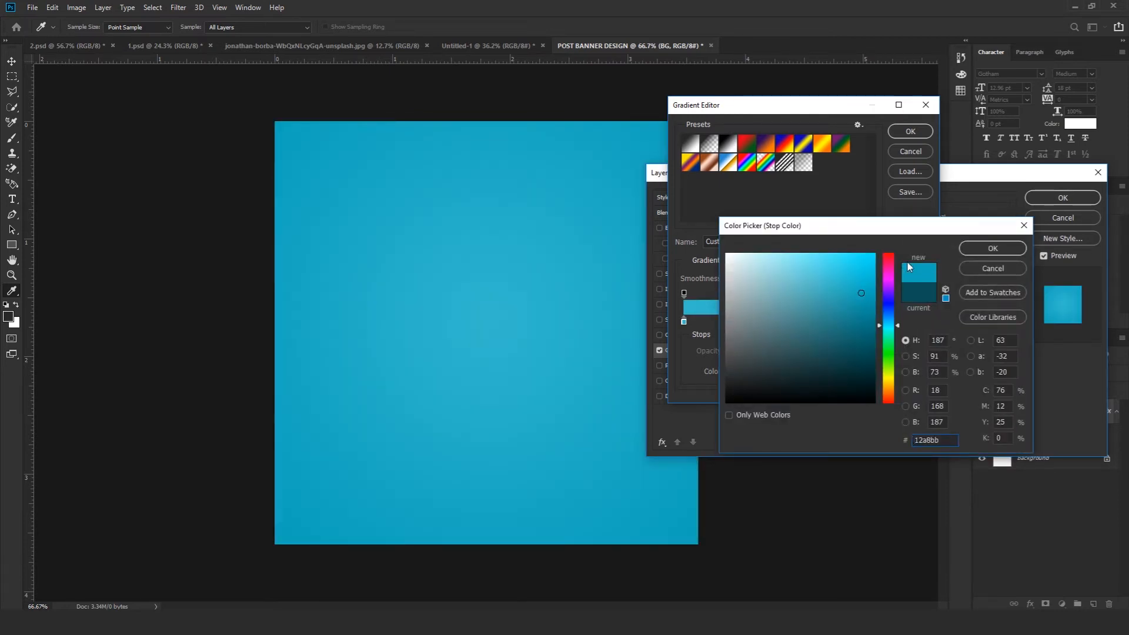
click(869, 298)
click(992, 248)
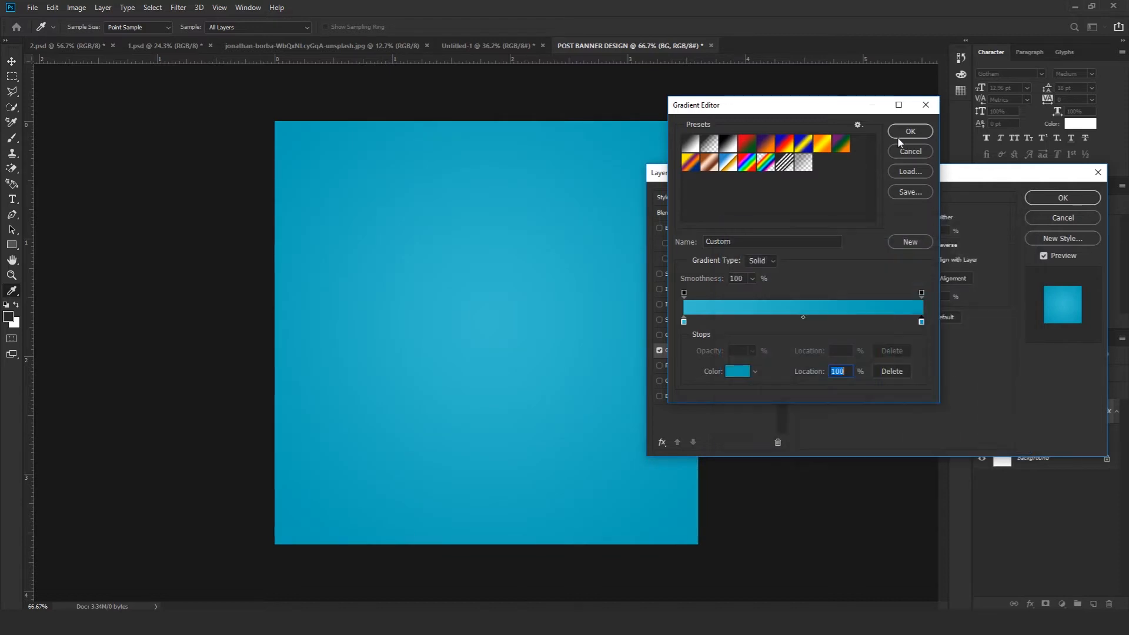
click(910, 131)
Make the gradient overlay linear at a 67° angle and 150% scale, shifted toward the canvas's upper-right corner.
click(886, 261)
click(863, 271)
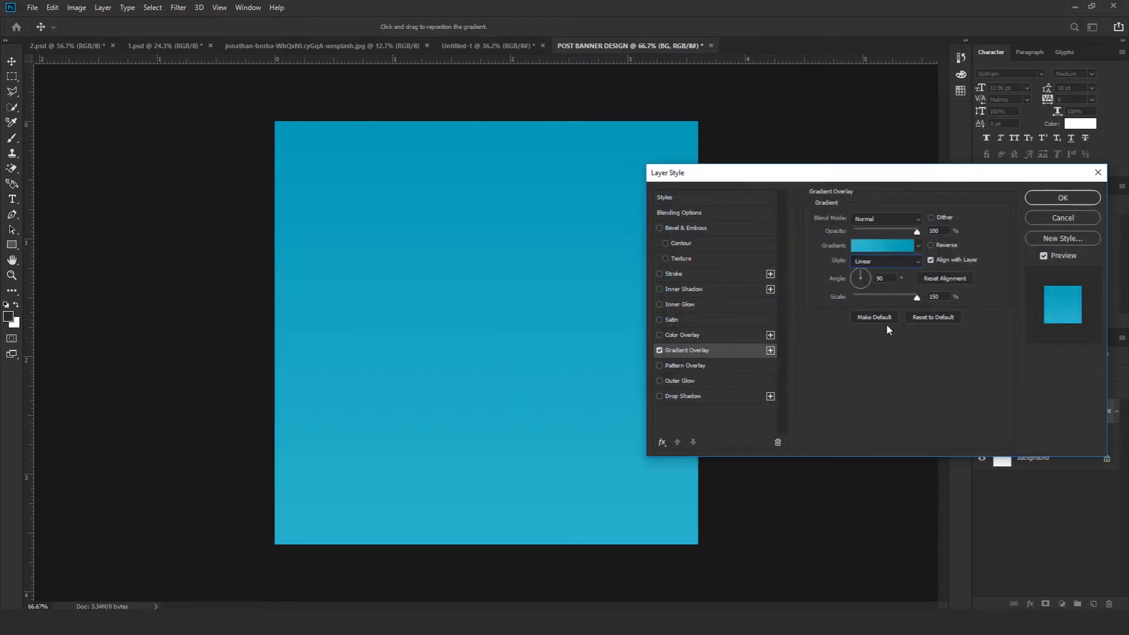
drag(909, 300, 838, 299)
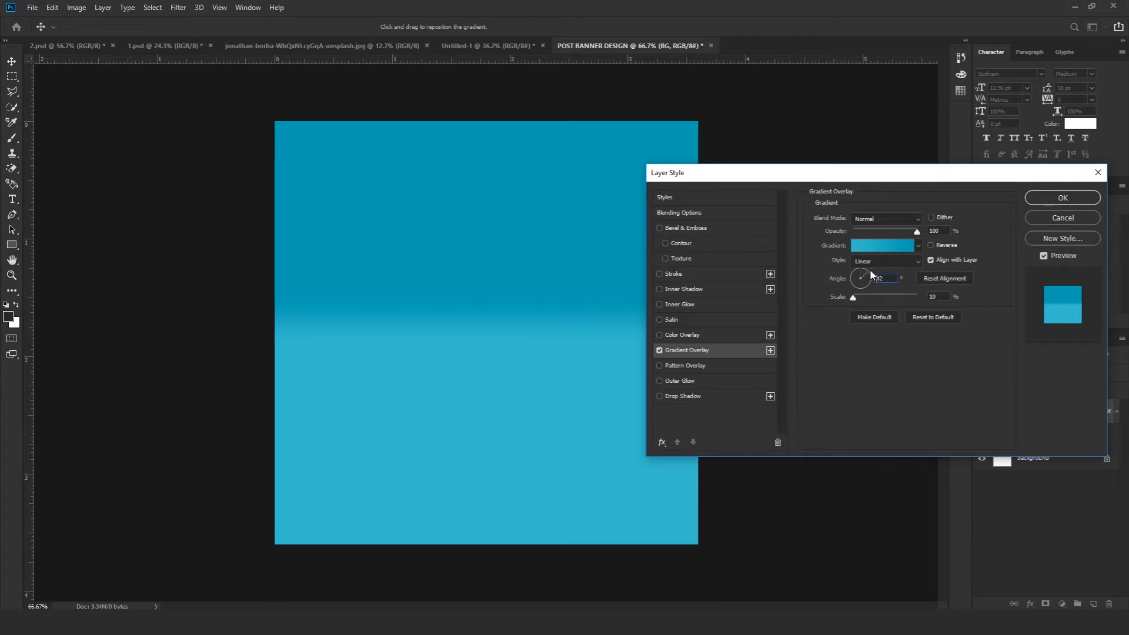
key(Return)
text(67)
key(Return)
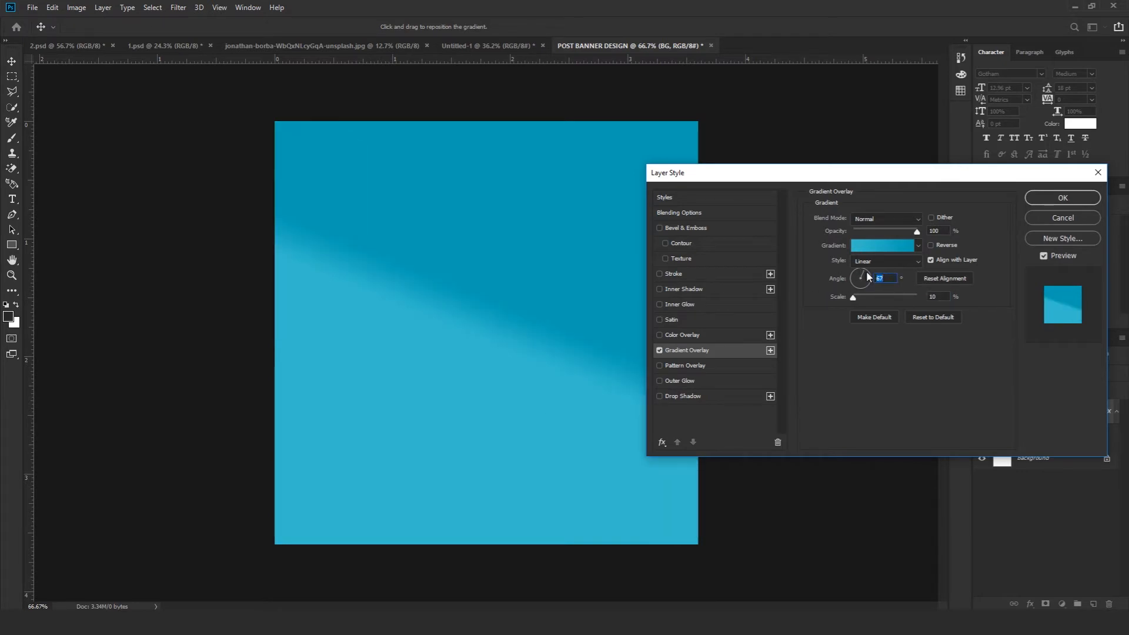
drag(852, 297, 892, 298)
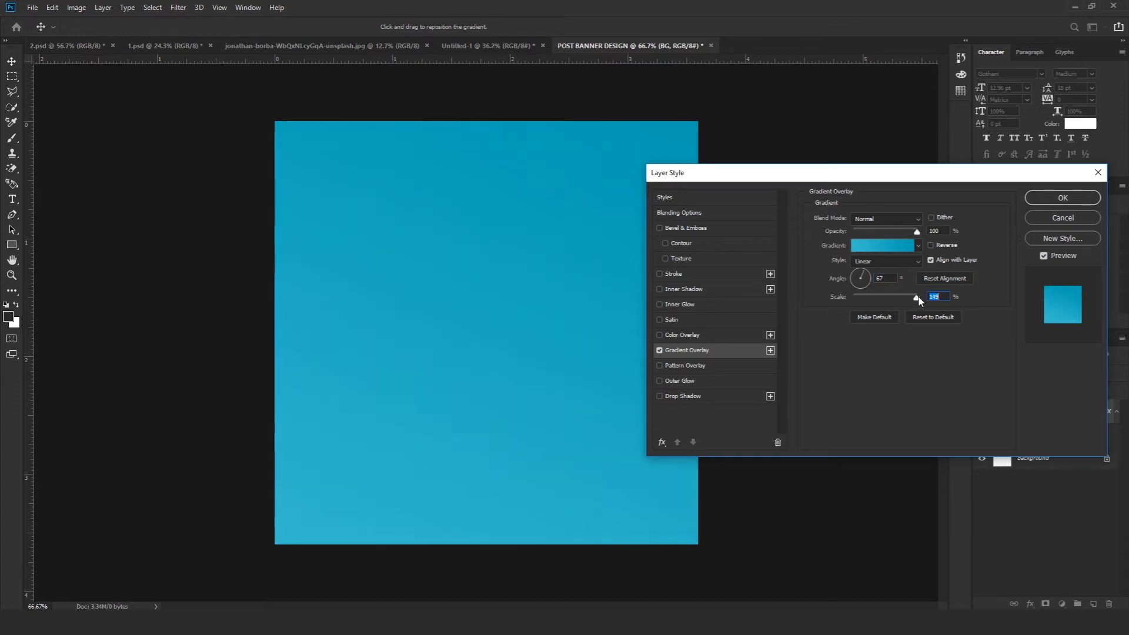
drag(467, 294, 522, 234)
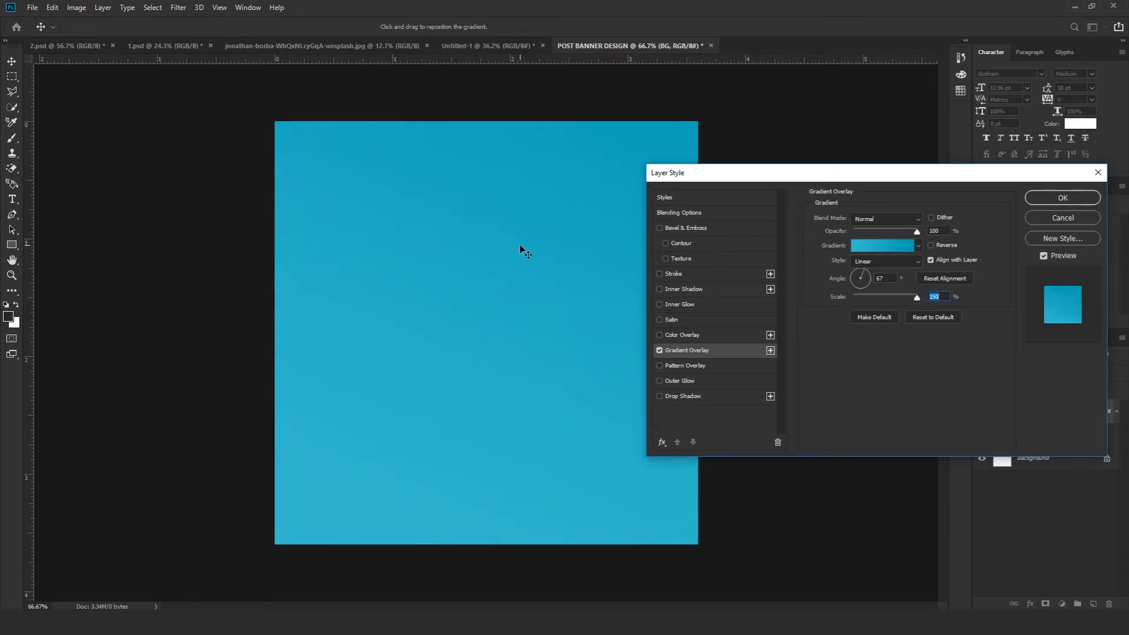
Brighten the gradient's starting colour stop to #34c9db and accept the gradient.
click(882, 245)
click(684, 322)
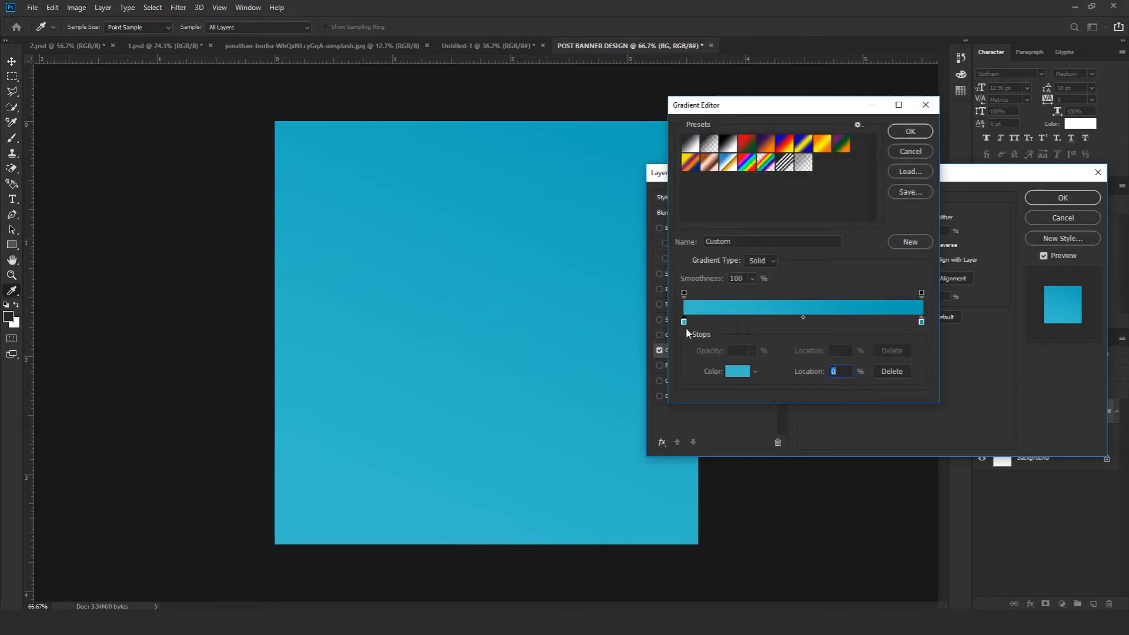
click(736, 371)
click(839, 275)
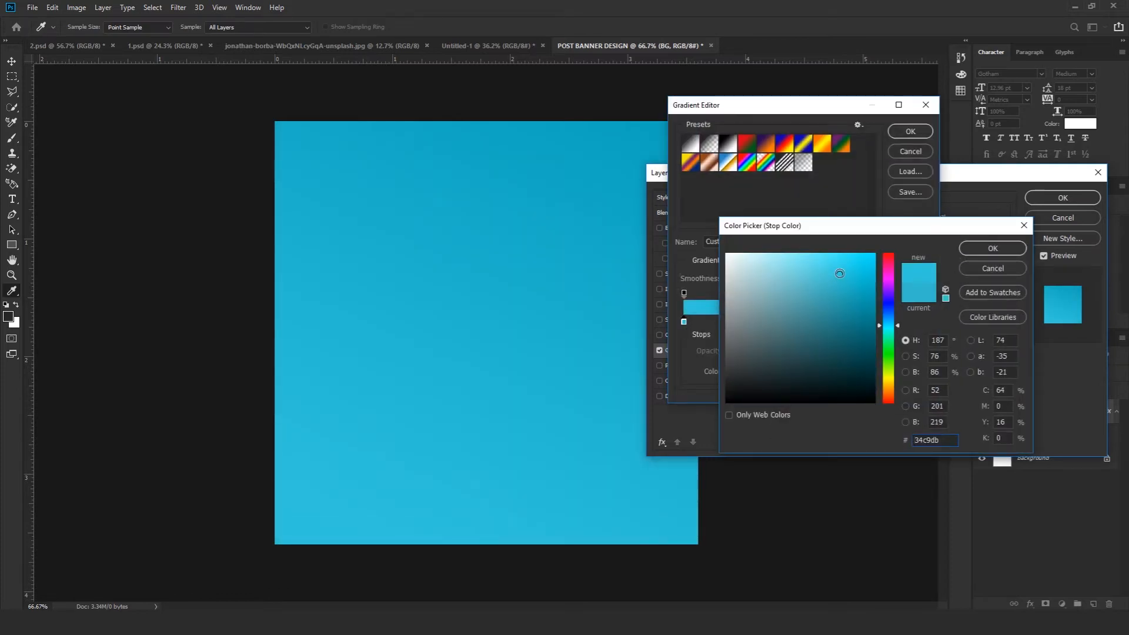
click(993, 248)
drag(829, 103, 990, 145)
click(1062, 176)
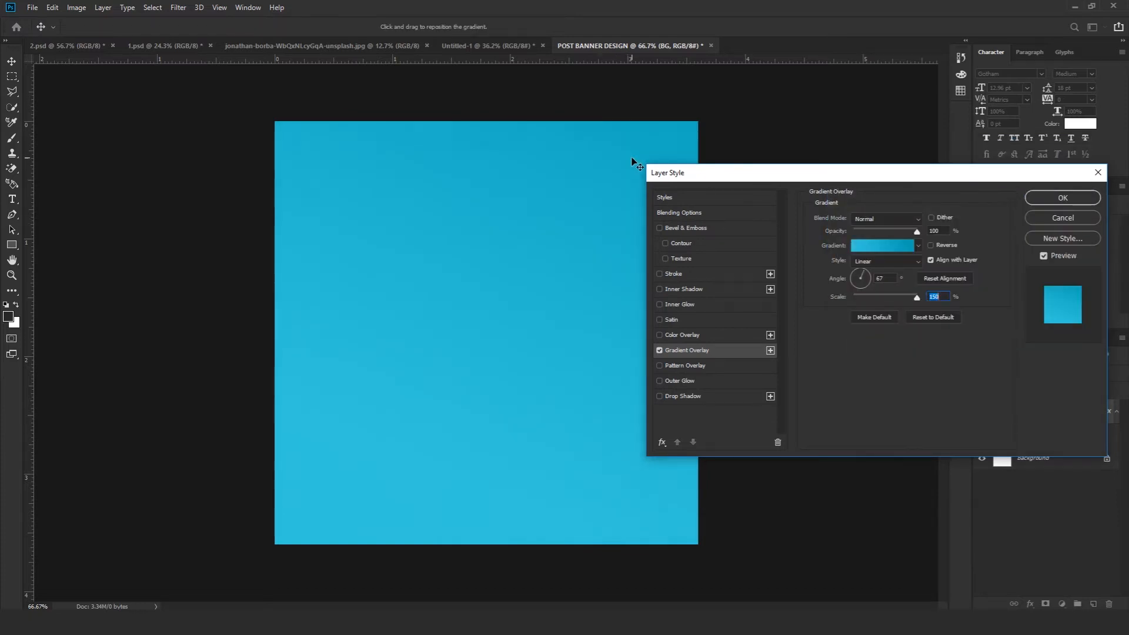
Shift the gradient further toward the canvas's upper-right corner, enable dithering and apply the layer style.
drag(424, 352, 531, 222)
click(930, 218)
click(1062, 197)
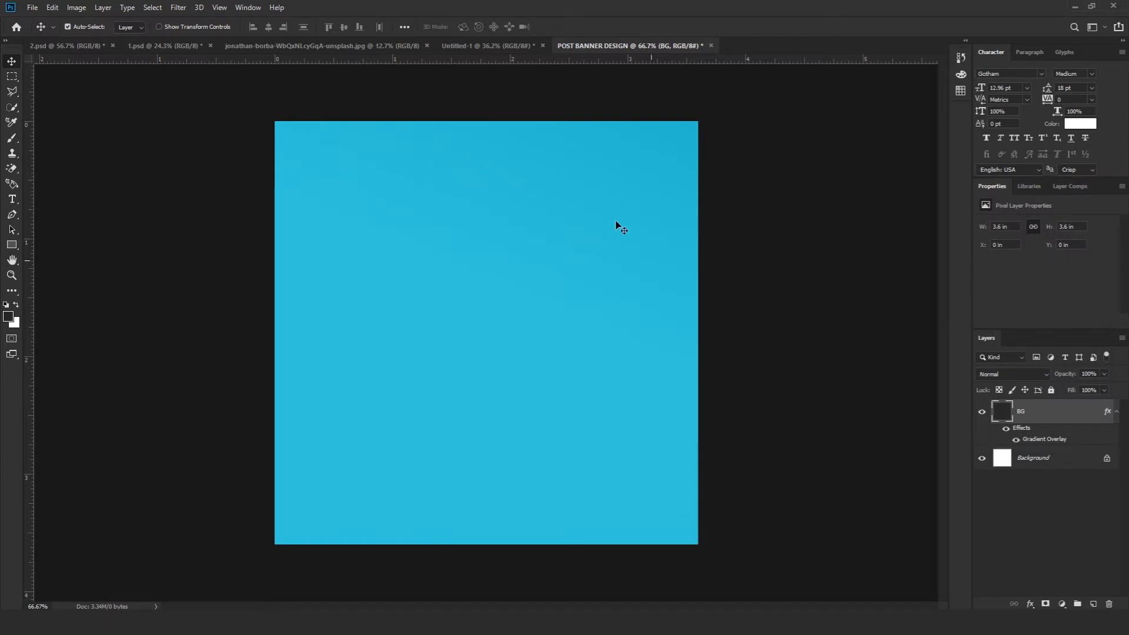
click(1071, 520)
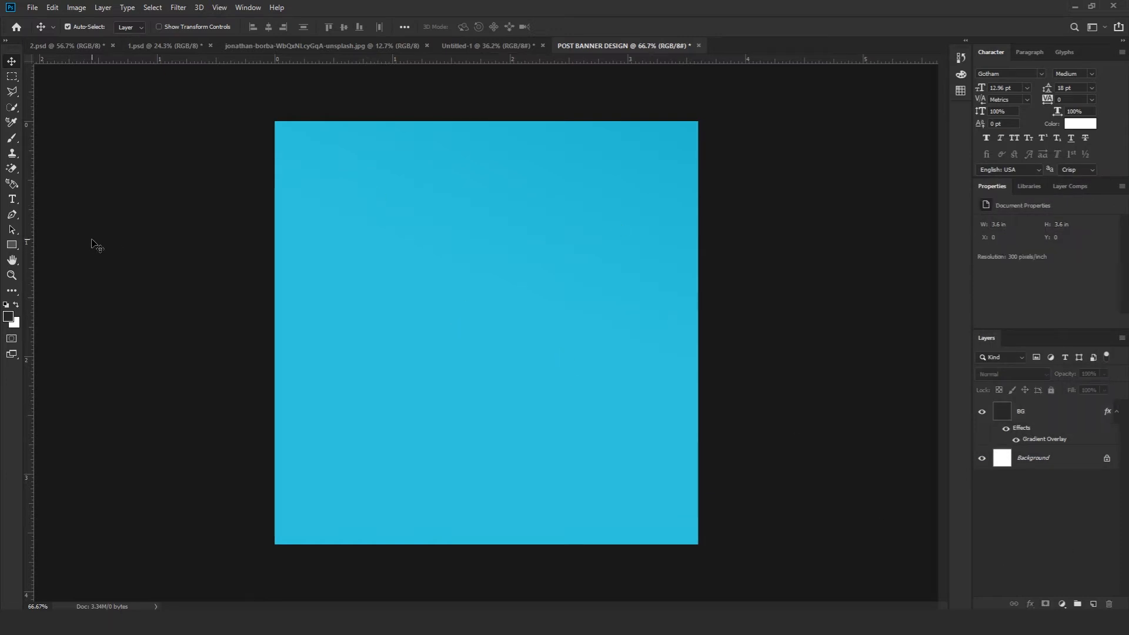
Draw a slanted four-sided path across the middle of the canvas with the Pen tool and convert it to a shape layer.
click(12, 216)
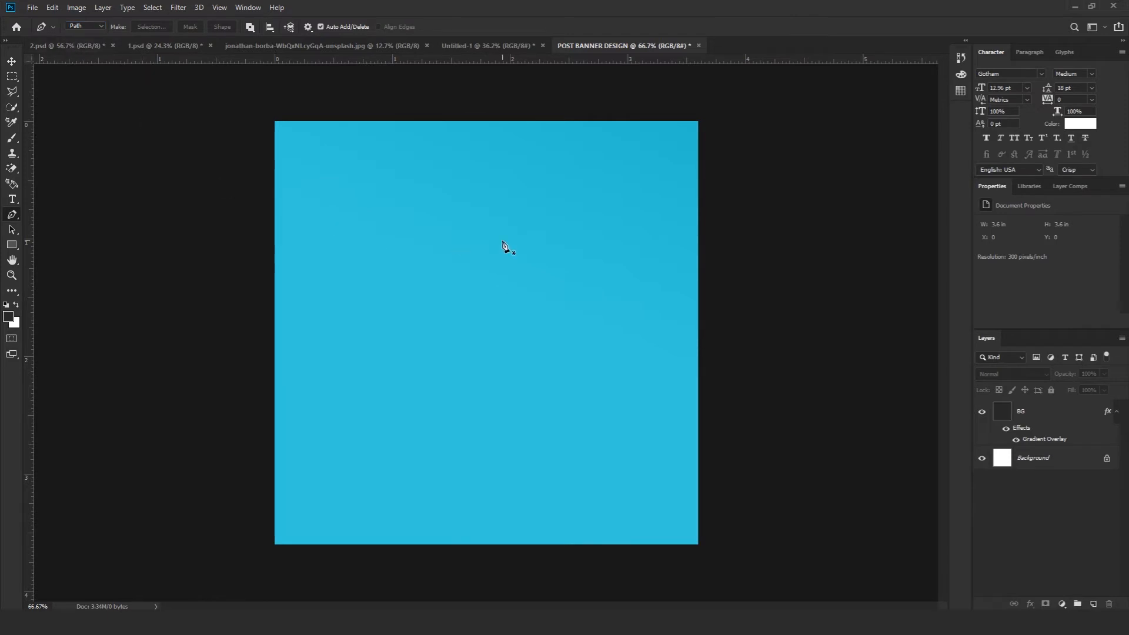
click(377, 306)
click(590, 237)
click(584, 409)
click(333, 396)
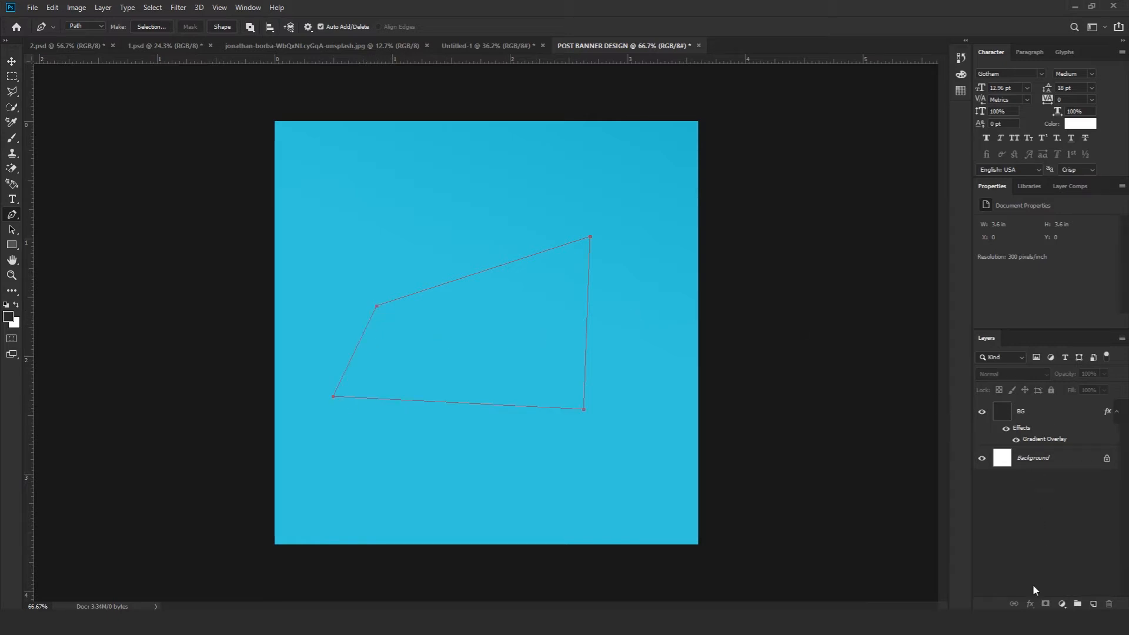
click(221, 26)
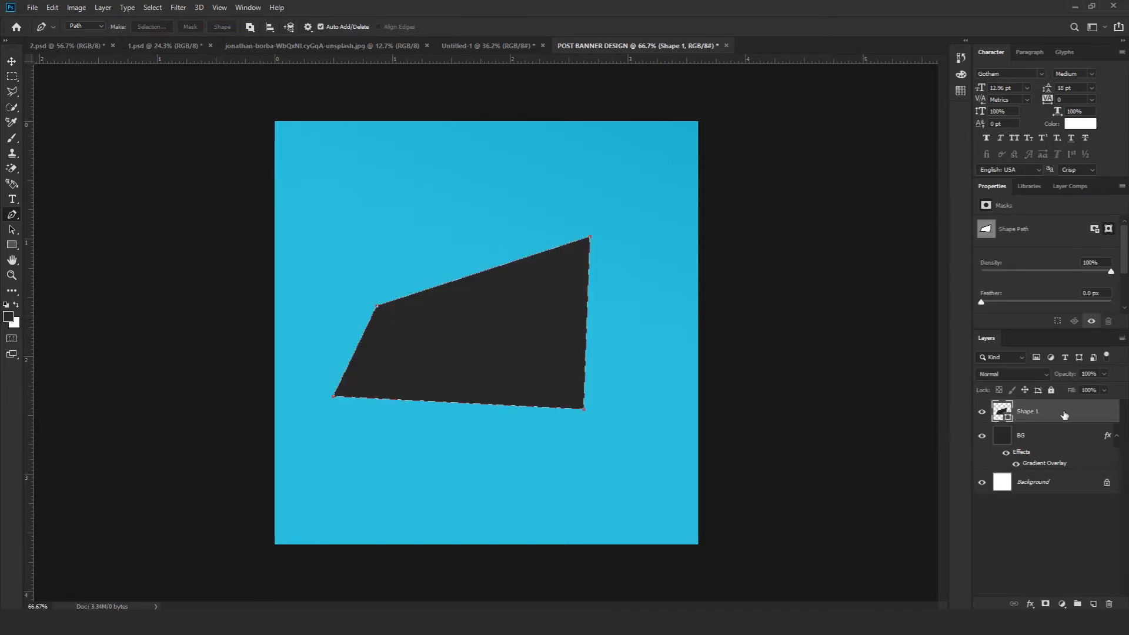
click(1032, 538)
click(1035, 415)
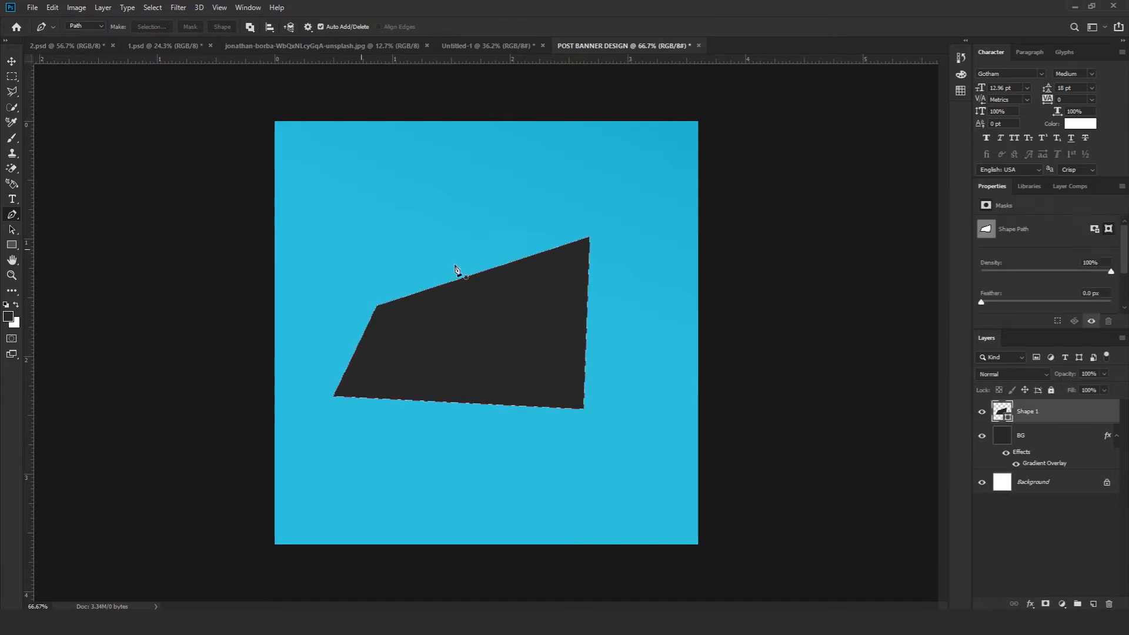
Bring the photo of the crouching man in as a layer above the four-sided shape.
click(11, 60)
click(52, 7)
click(77, 265)
drag(590, 408, 628, 425)
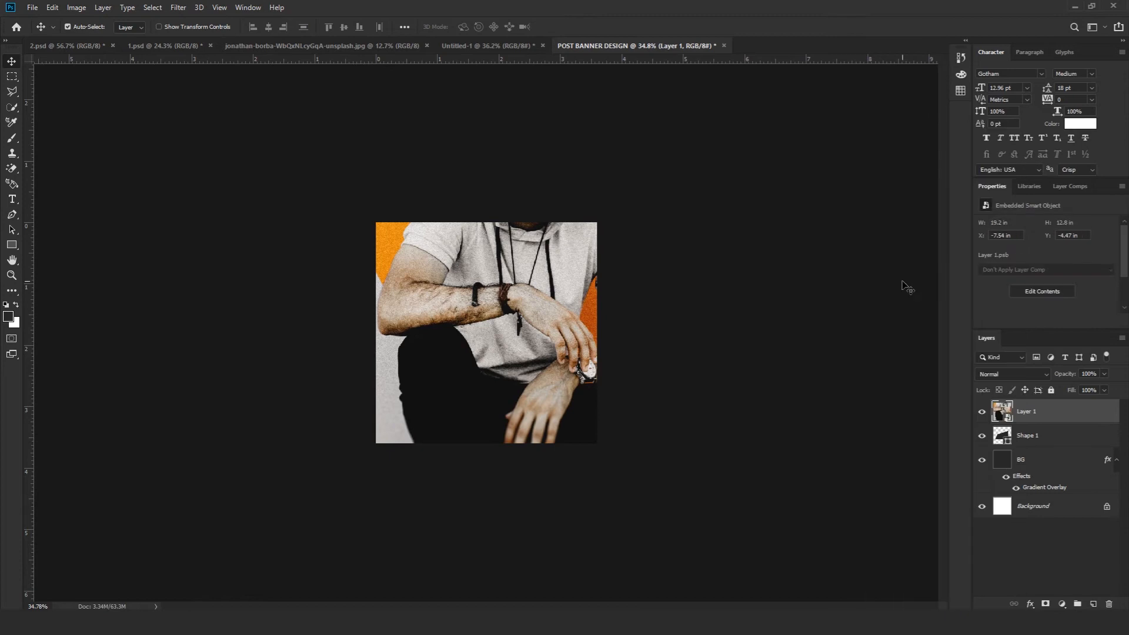
Scale the photo down to about 3.43 × 2.29 in and position it over the four-sided shape.
key(ctrl+0)
click(53, 7)
click(76, 265)
key(ctrl+0)
drag(881, 82, 565, 293)
drag(528, 311, 520, 305)
key(Return)
Clip the photo layer to the four-sided shape and move the photo slightly down within it.
right_click(1045, 413)
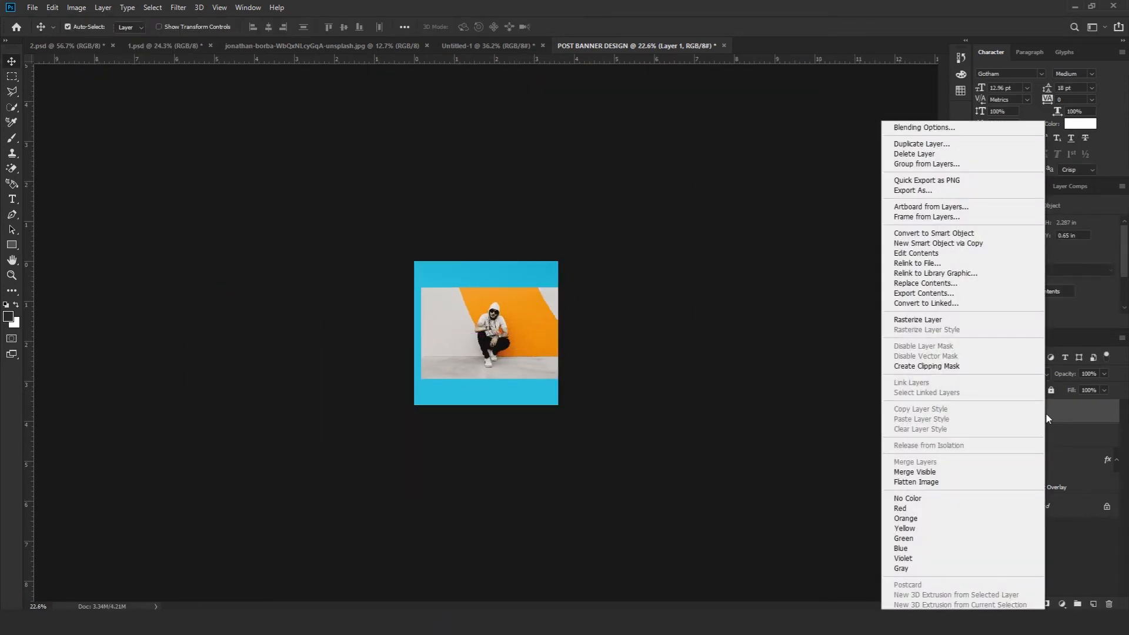
click(925, 366)
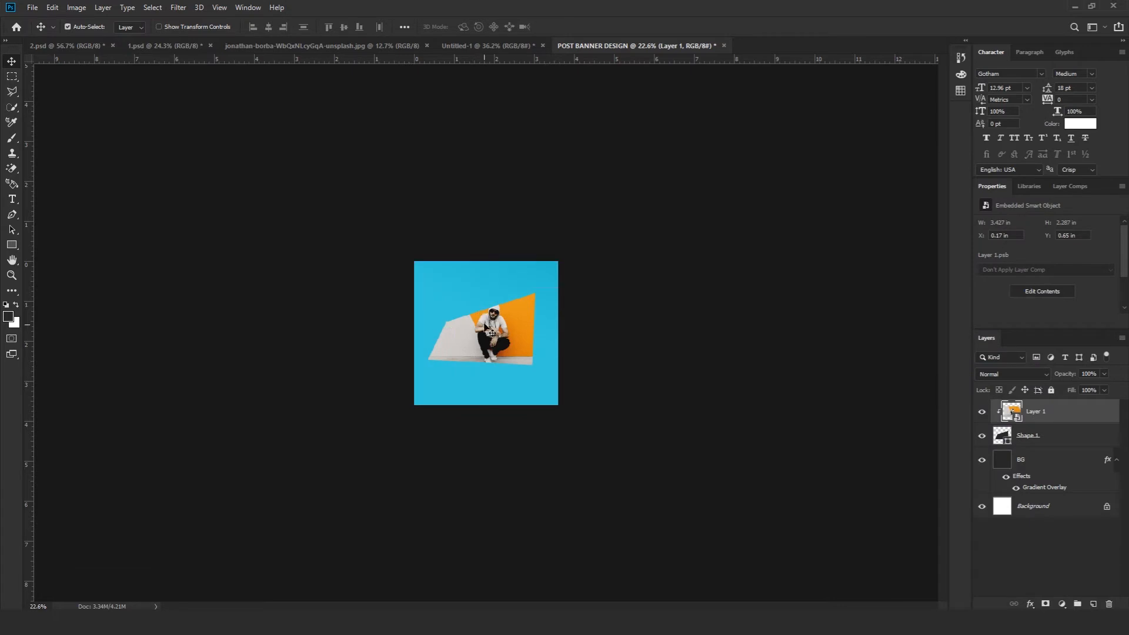
scroll(488, 332, up, 5)
scroll(488, 332, up, 3)
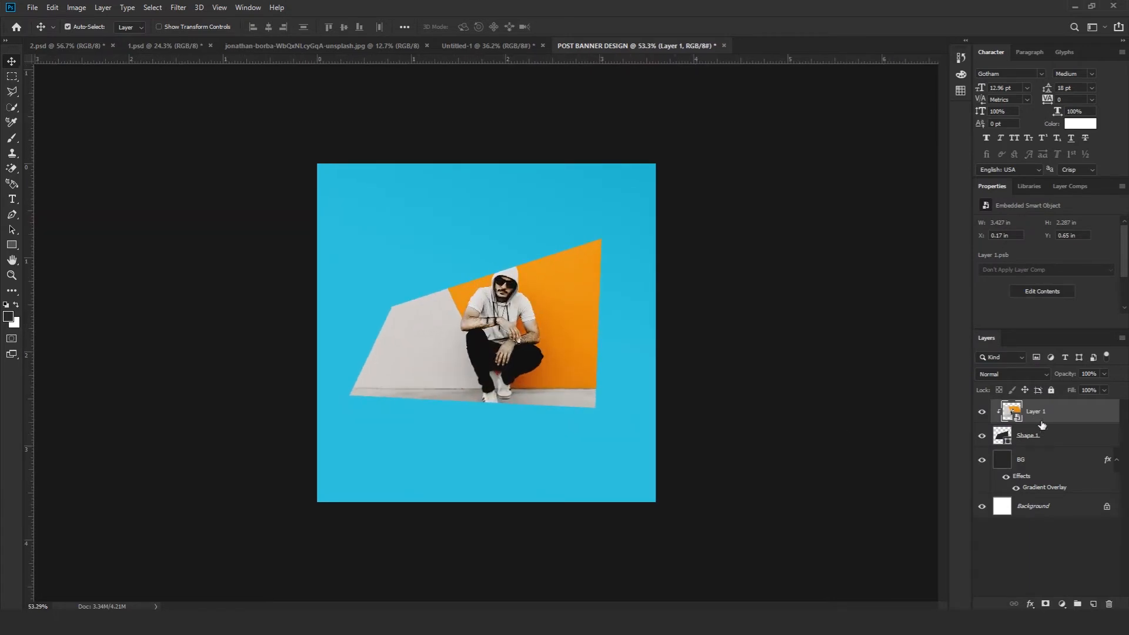
drag(505, 343, 506, 351)
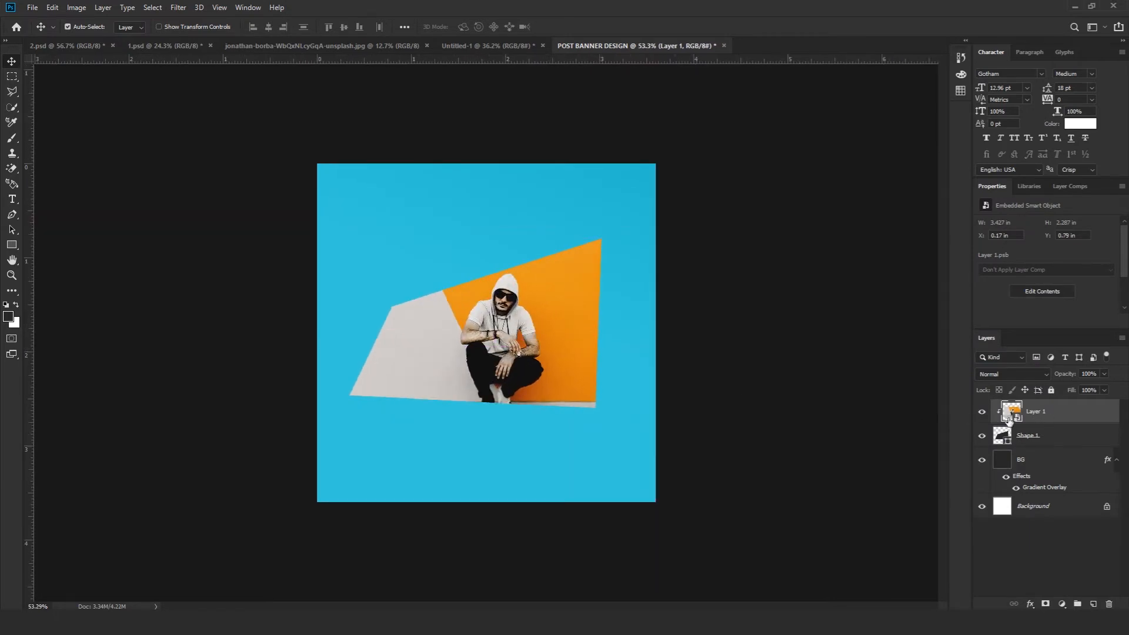
Duplicate the Shape 1 layer, place the copy above the photo and clip the photo to the original shape again.
click(1045, 438)
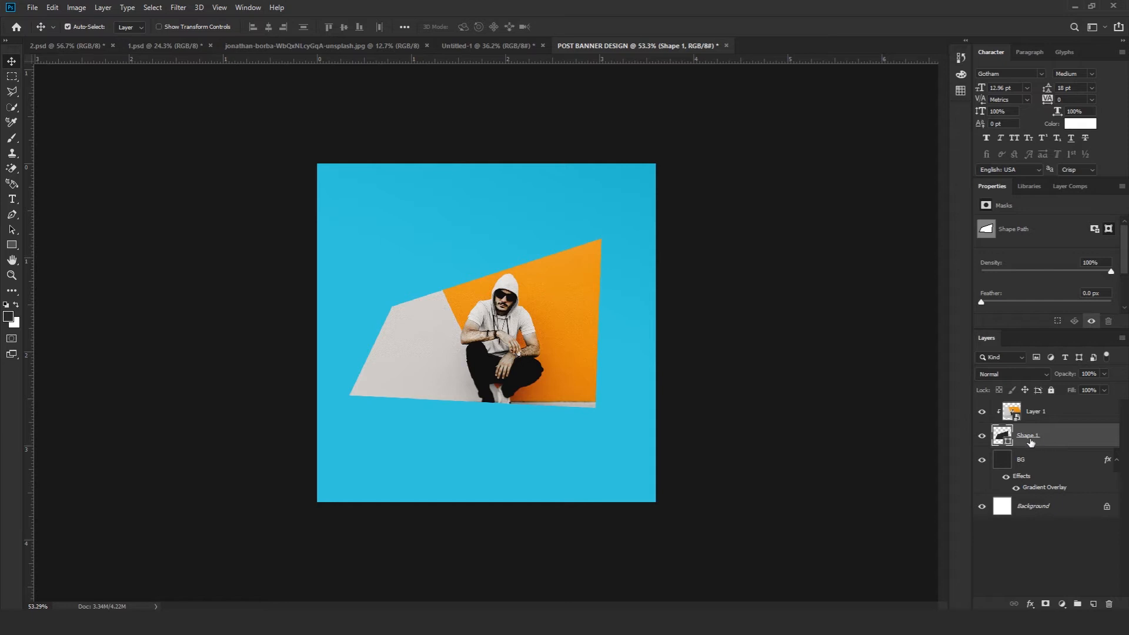
drag(1038, 441, 1092, 603)
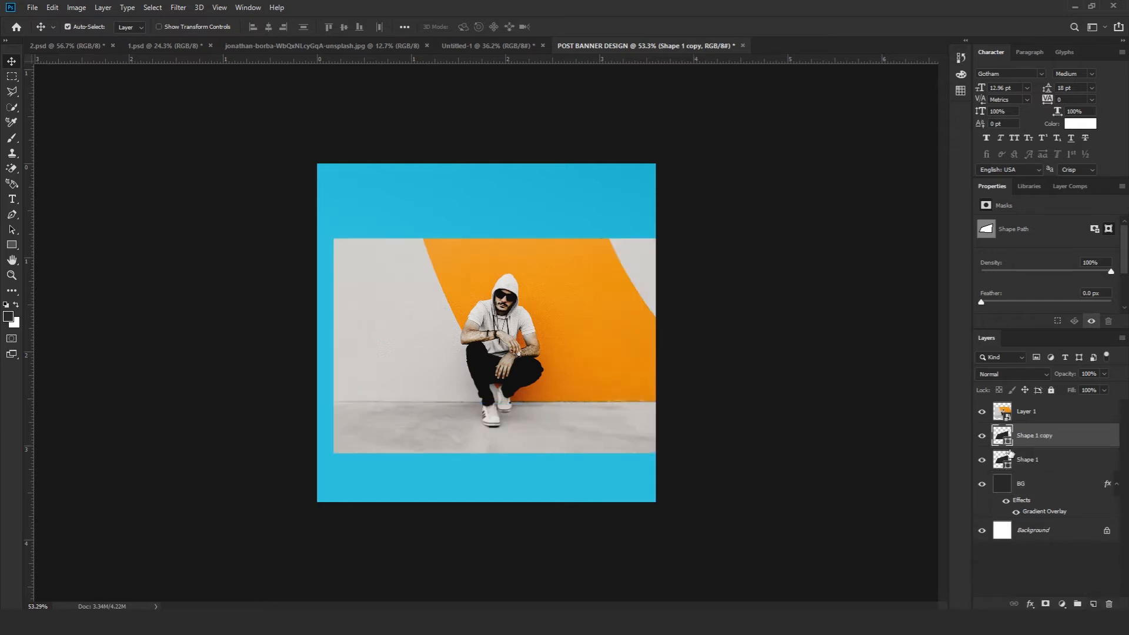
drag(1032, 436, 1033, 407)
click(1034, 435)
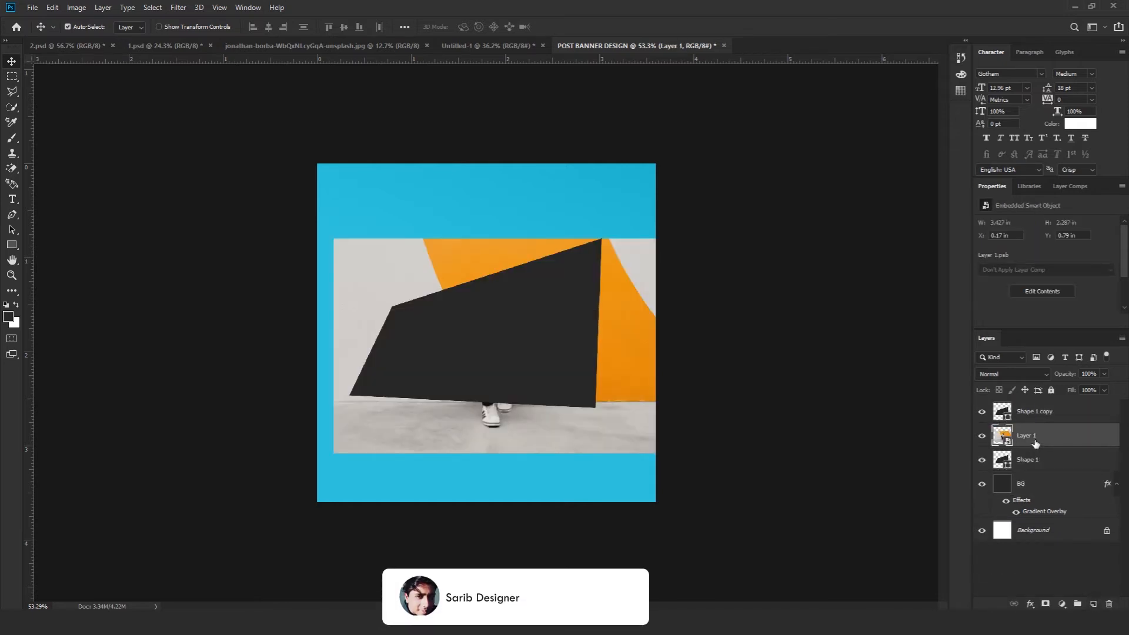
right_click(1035, 435)
click(917, 366)
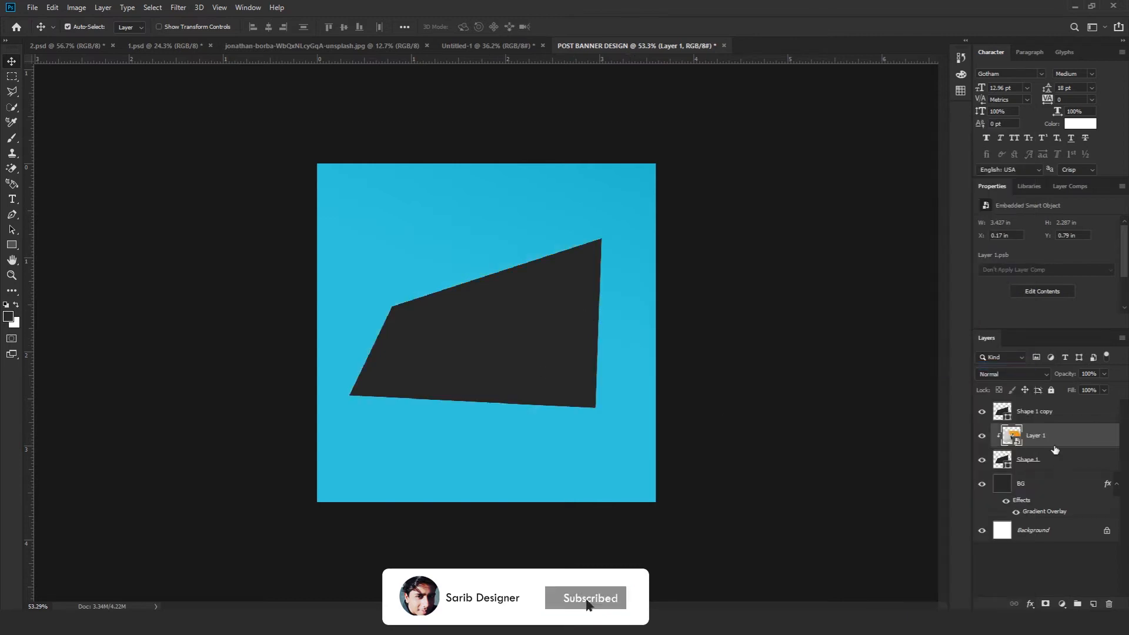
Remove the fill from the Shape 1 copy and give it a 28 px pale pink-white outline.
click(1038, 414)
click(13, 246)
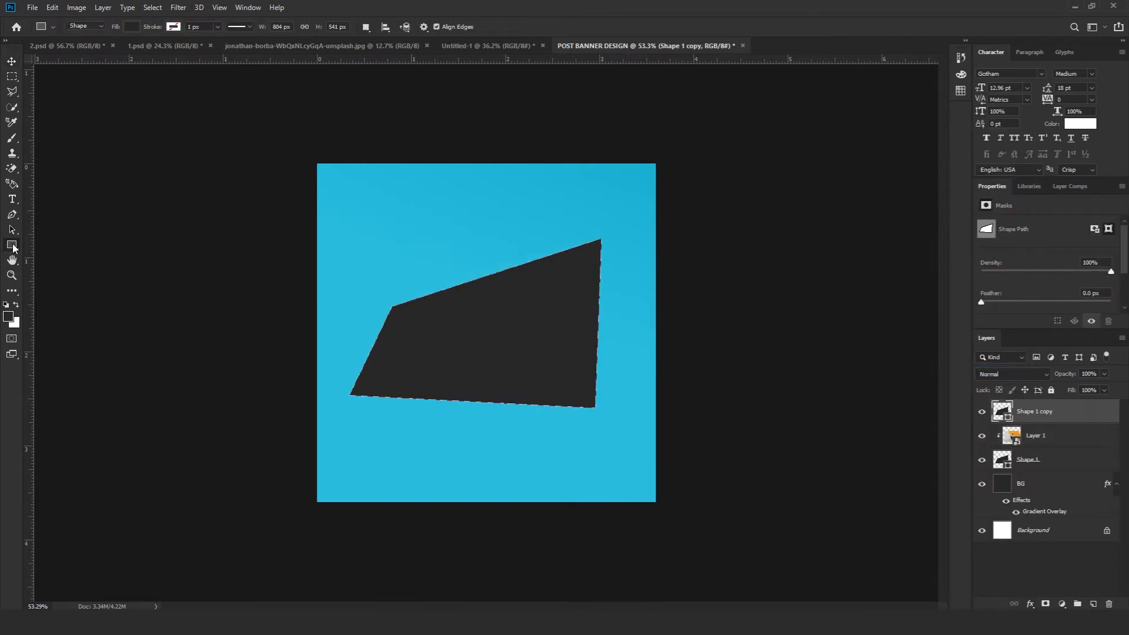
click(132, 26)
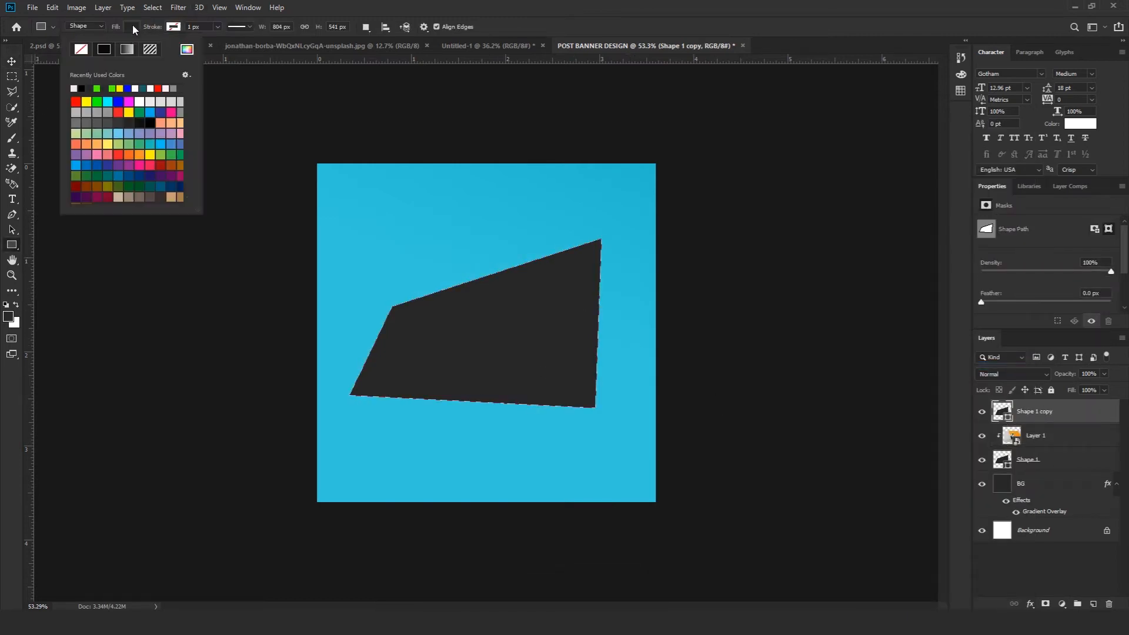
click(80, 50)
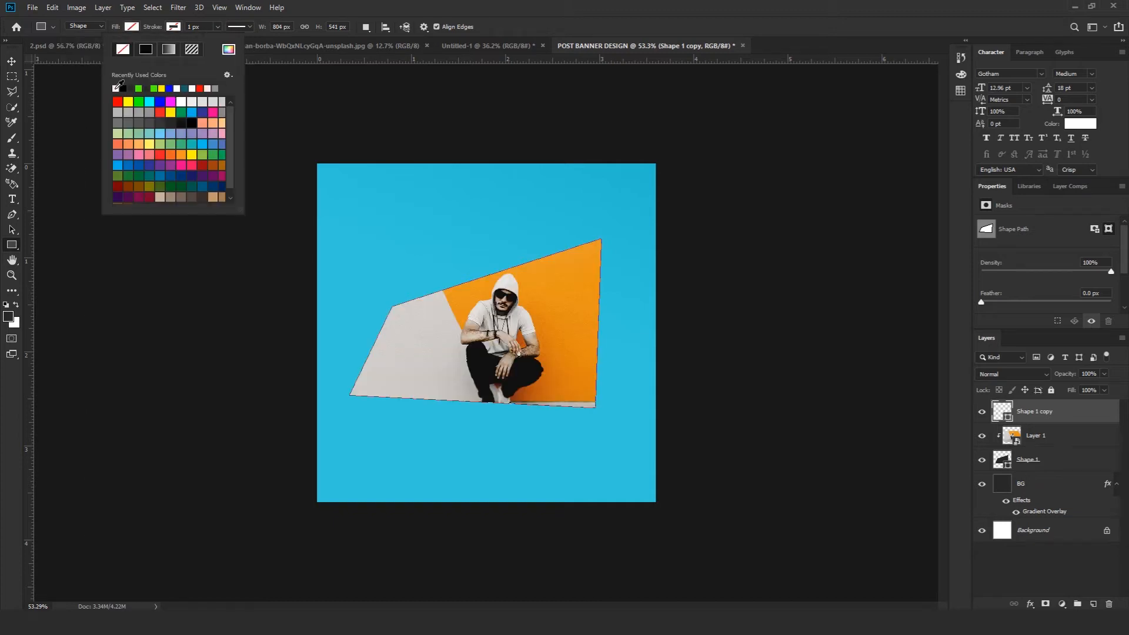
drag(152, 28, 168, 35)
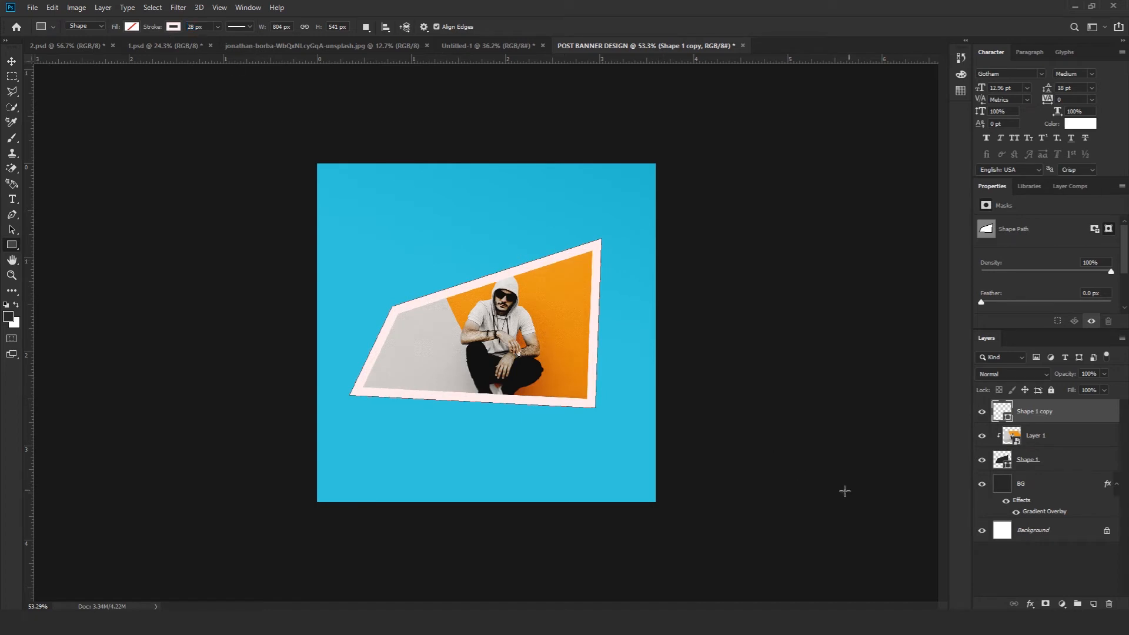
Scale up the outlined shape together with the clipped photo and its base shape.
click(1048, 438)
click(1033, 466)
click(1042, 415)
key(alt+e)
key(f)
drag(602, 408, 648, 437)
key(Return)
Free-transform the photo and its base shape together to fit within the pale outline.
click(1040, 435)
shift+click(1029, 459)
key(alt+e)
key(f)
click(563, 27)
Reposition the outline, photo and base shape together within the canvas.
scroll(647, 247, up, 3)
click(1039, 413)
key(v)
scroll(647, 437, down, 2)
shift+click(1055, 464)
drag(511, 303, 519, 306)
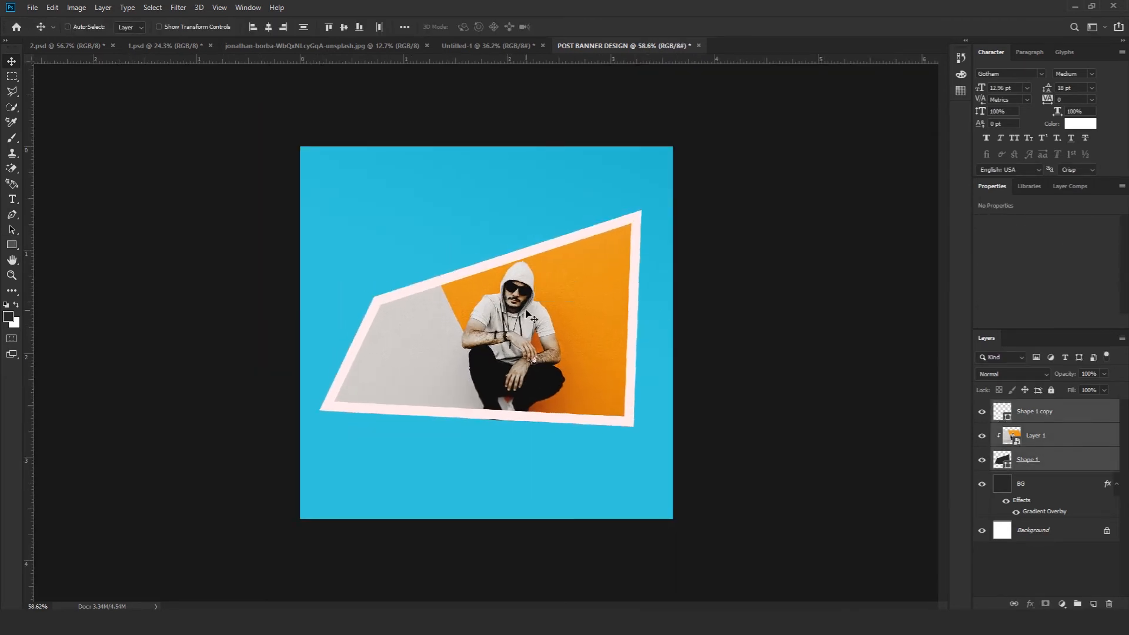
Group the outline, photo and base shape layers and name the group "image".
key(ctrl+g)
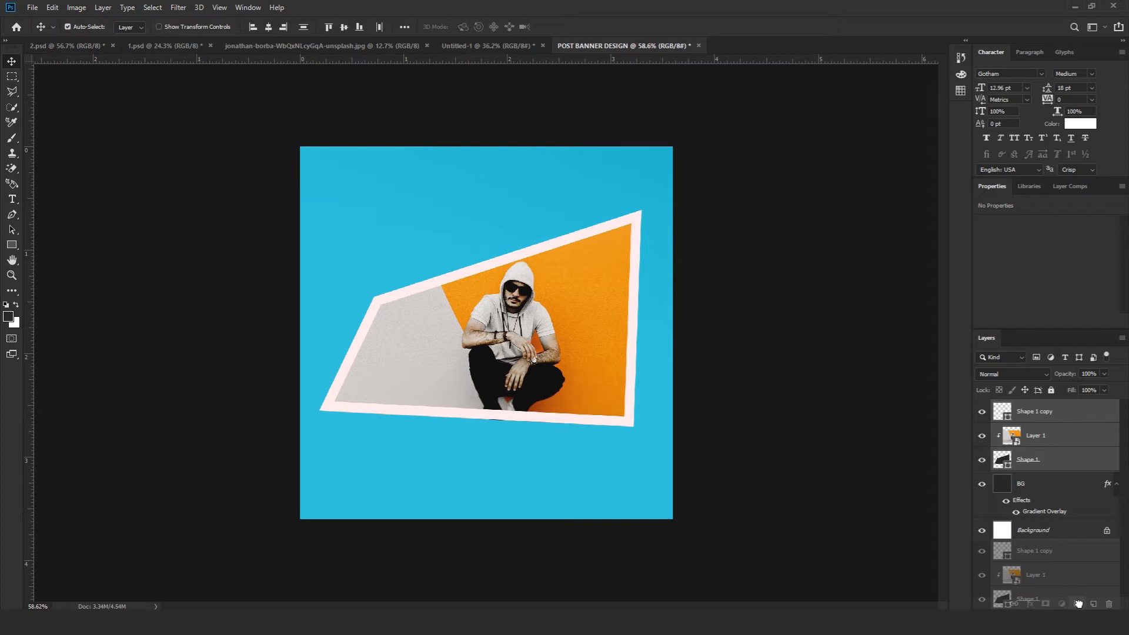
double_click(1026, 408)
text(image)
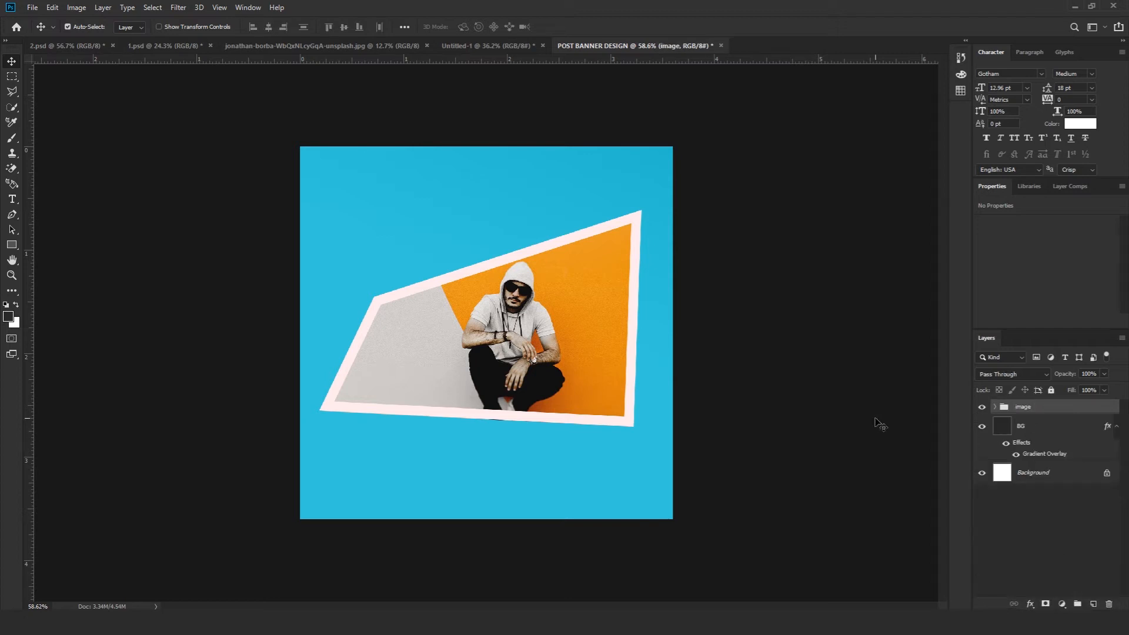
key(Return)
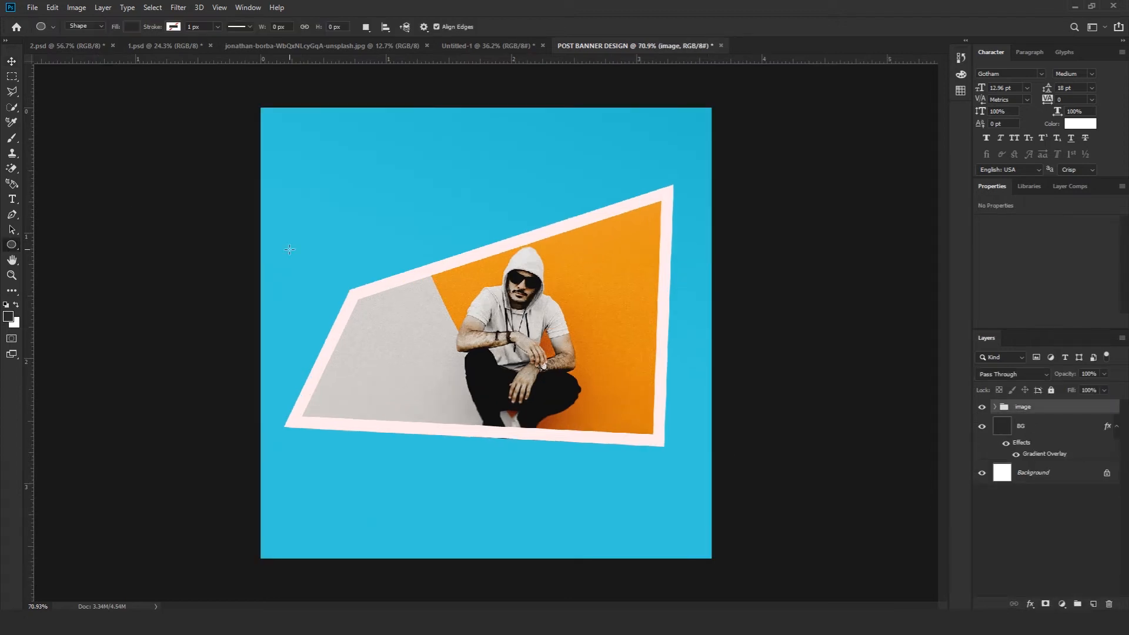
Draw a dark circle about 249 px across over the frame's upper-left edge and warp it into a rounded, downward-tapering blob.
drag(302, 244, 407, 346)
right_click(371, 288)
click(415, 410)
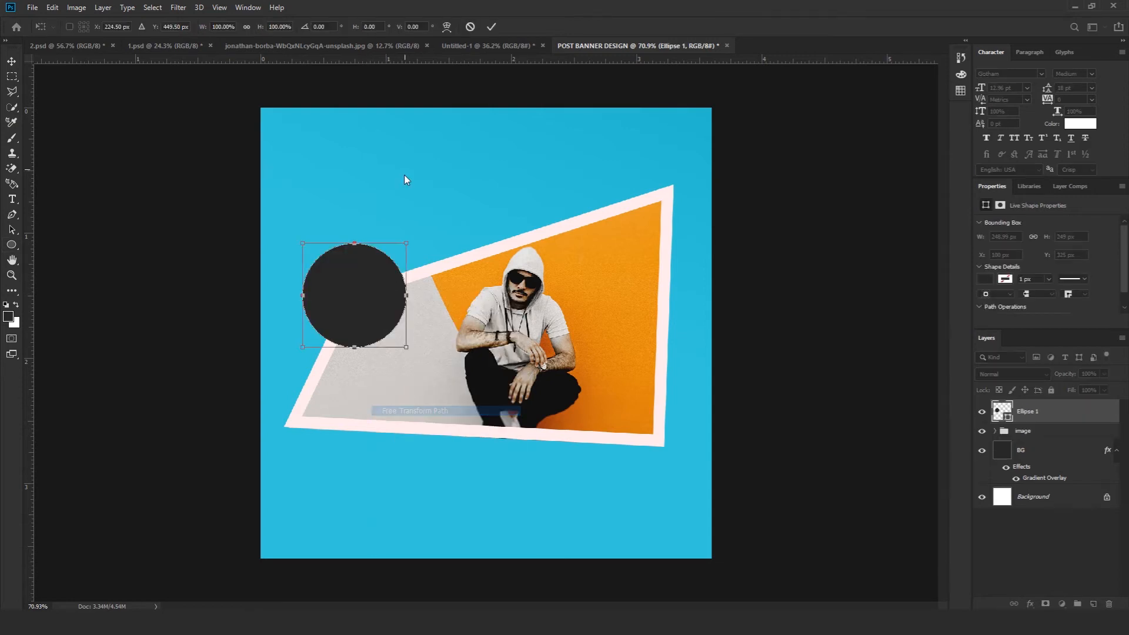
click(447, 27)
drag(366, 333, 355, 376)
key(ctrl+z)
mouse_move(354, 243)
mouse_down()
mouse_move(355, 266)
mouse_move(353, 253)
mouse_up()
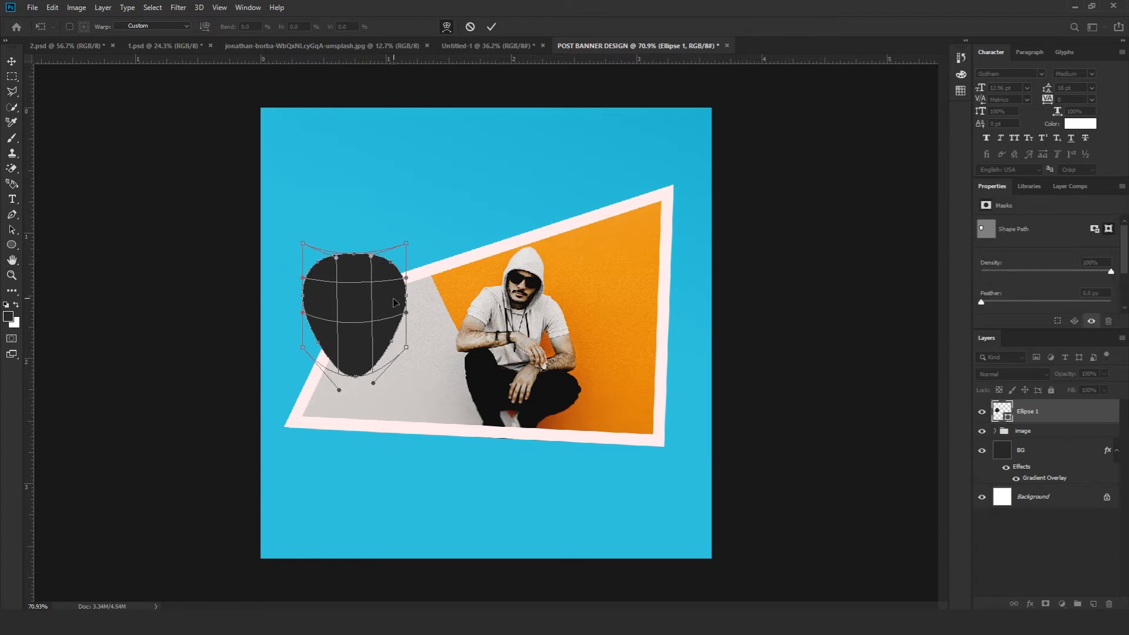
drag(406, 297, 414, 298)
drag(300, 300, 294, 300)
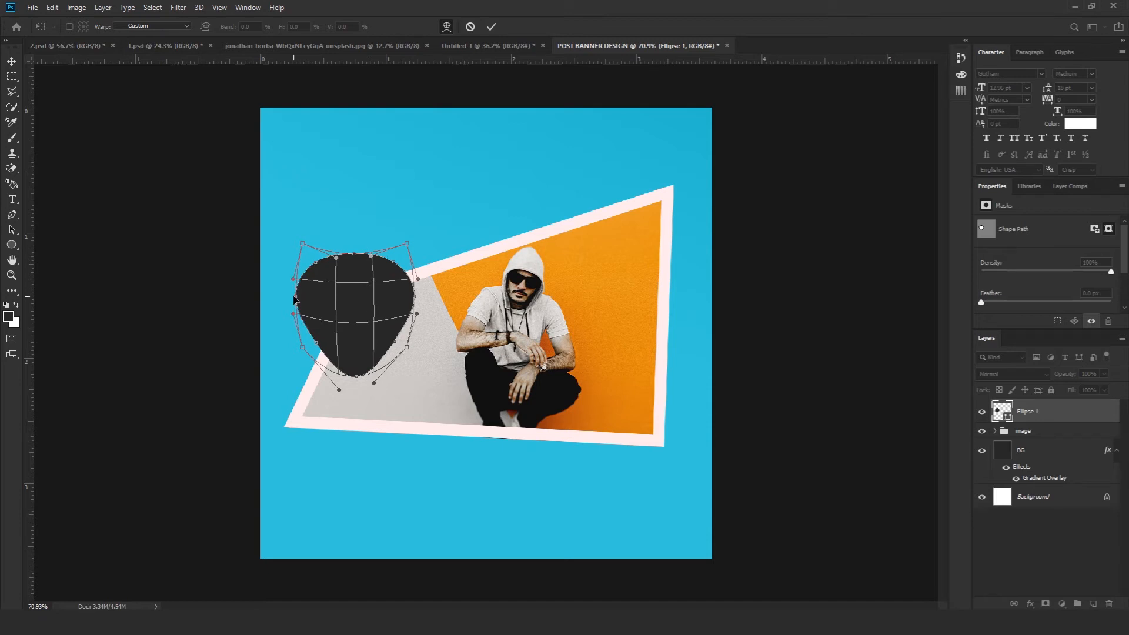
key(Return)
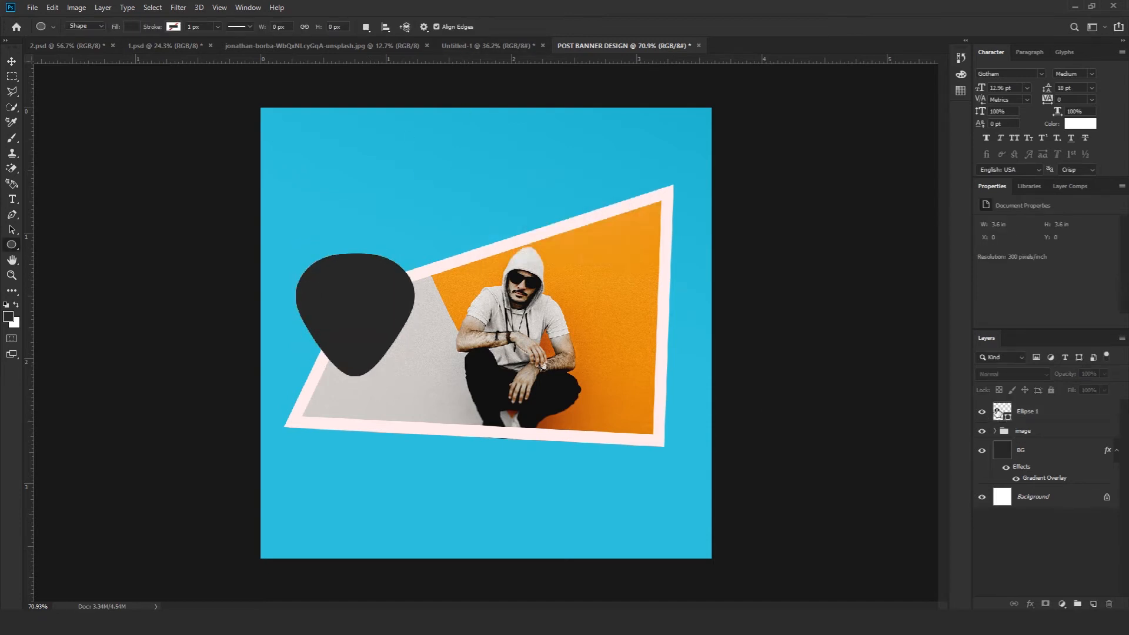
Shrink and rotate the warped blob to about 201 × 211 px, keeping it over the frame's upper-left edge.
click(1041, 421)
click(52, 7)
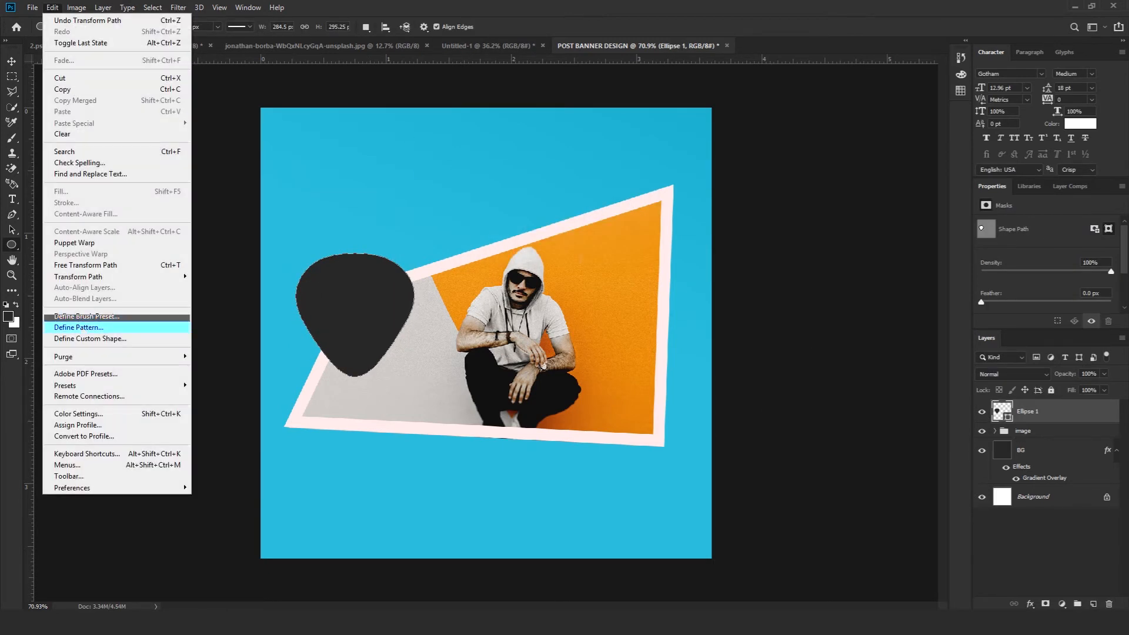
click(108, 266)
drag(415, 376, 406, 301)
key(Return)
right_click(330, 296)
click(367, 418)
drag(353, 304, 361, 298)
click(492, 27)
Change the blob's fill to the background's blue.
double_click(1005, 413)
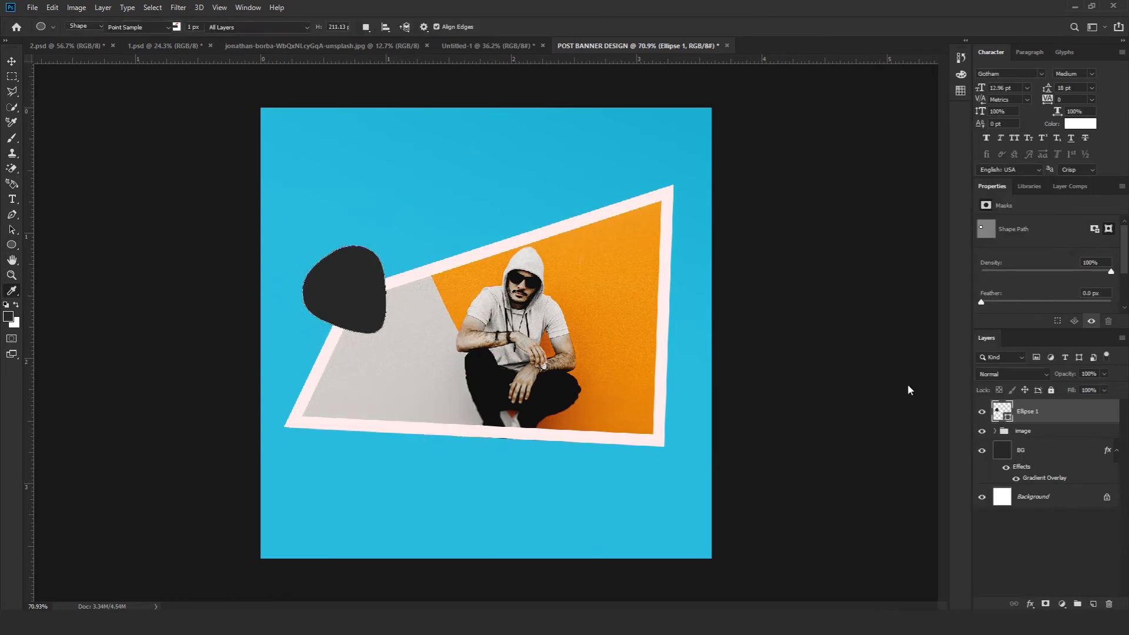
click(536, 186)
click(992, 248)
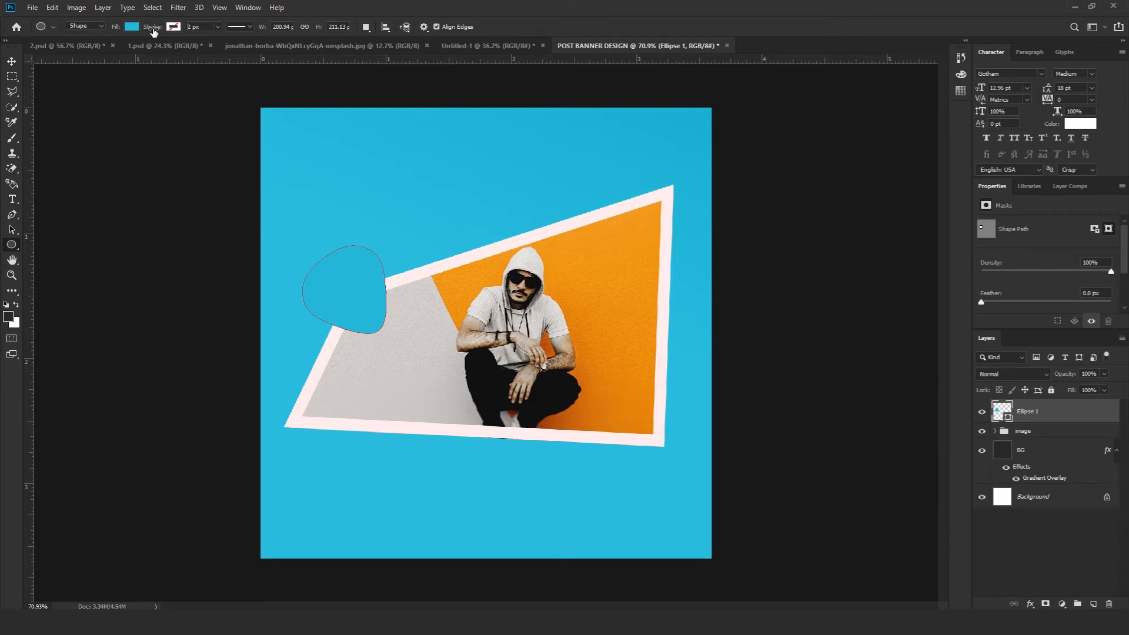
Give the blob an 11 px outline in the same pale pink-white as the photo frame.
drag(153, 31, 160, 32)
click(174, 27)
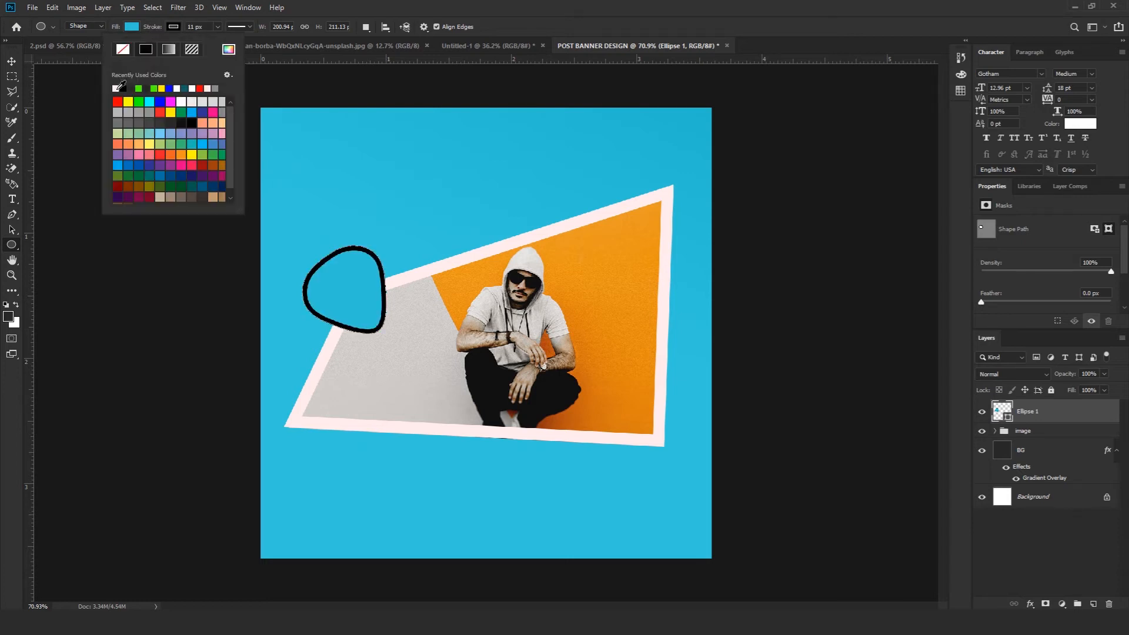
click(121, 86)
key(Return)
Enlarge the blob to about 235 × 237 px.
scroll(326, 296, up, 3)
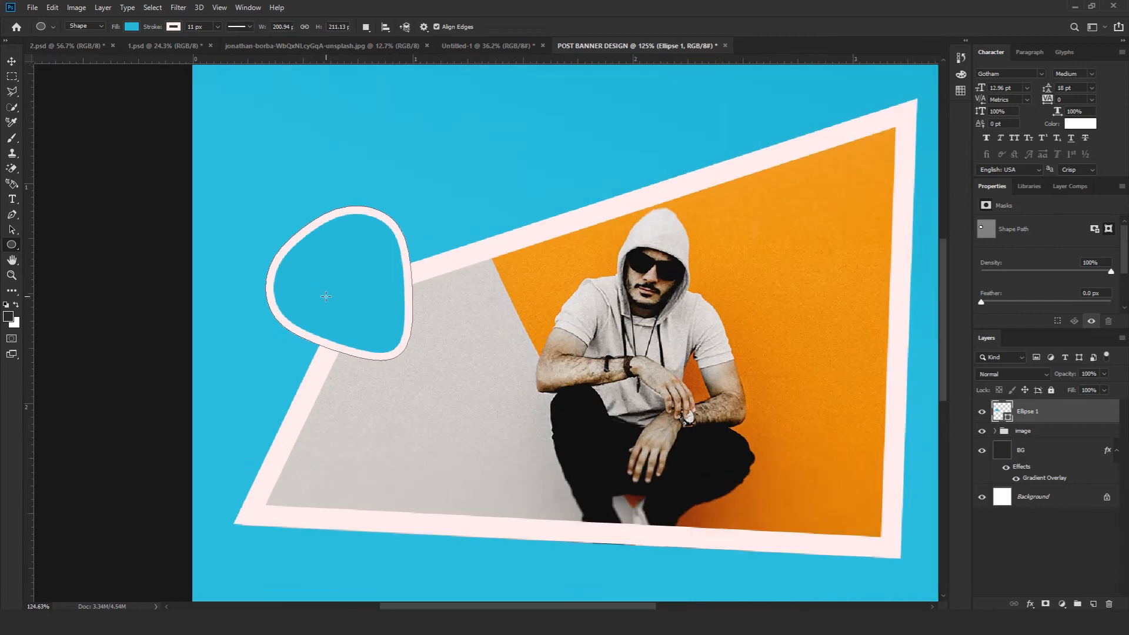
click(52, 7)
click(101, 266)
drag(412, 361, 429, 371)
drag(346, 372, 346, 393)
key(ctrl+z)
mouse_move(429, 371)
mouse_down()
mouse_move(482, 418)
mouse_move(438, 379)
mouse_up()
key(ctrl+z)
click(491, 27)
Add the two-line text "50% off" and set it in Gotham Bold at 17.96 pt.
scroll(472, 288, down, 1)
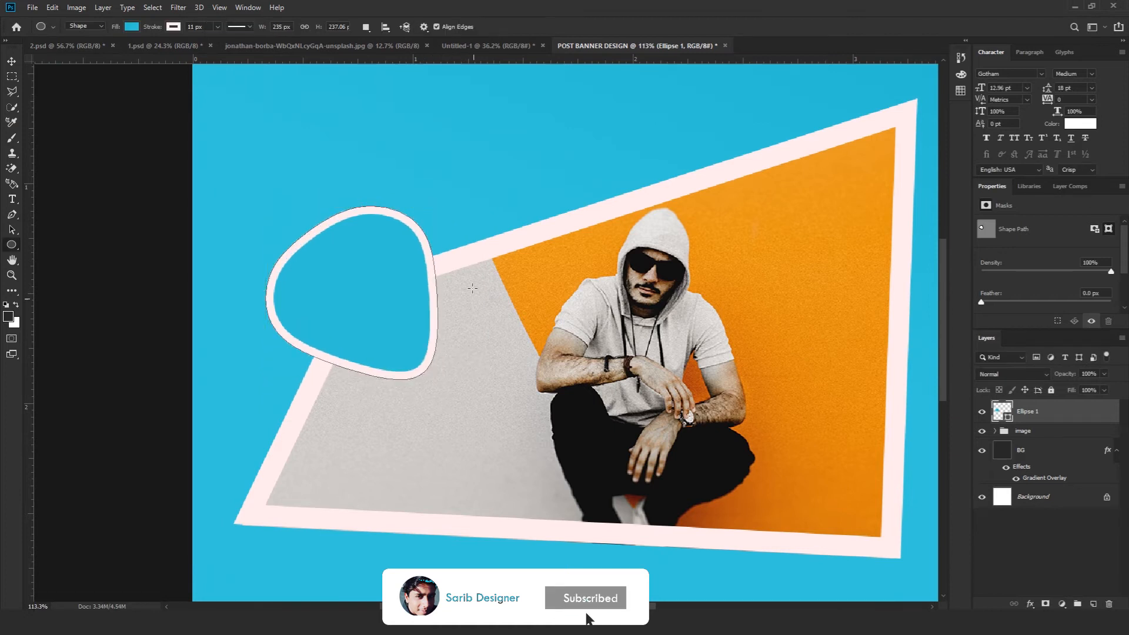
scroll(472, 288, down, 4)
scroll(472, 333, down, 7)
key(t)
click(445, 428)
text(50%)
key(Return)
text(off)
key(ctrl+a)
click(258, 27)
click(196, 85)
drag(276, 27, 317, 75)
Move the "50% off" text onto the blob and set the word "off" in Gotham Book.
click(477, 437)
drag(470, 436, 395, 322)
click(256, 27)
click(200, 62)
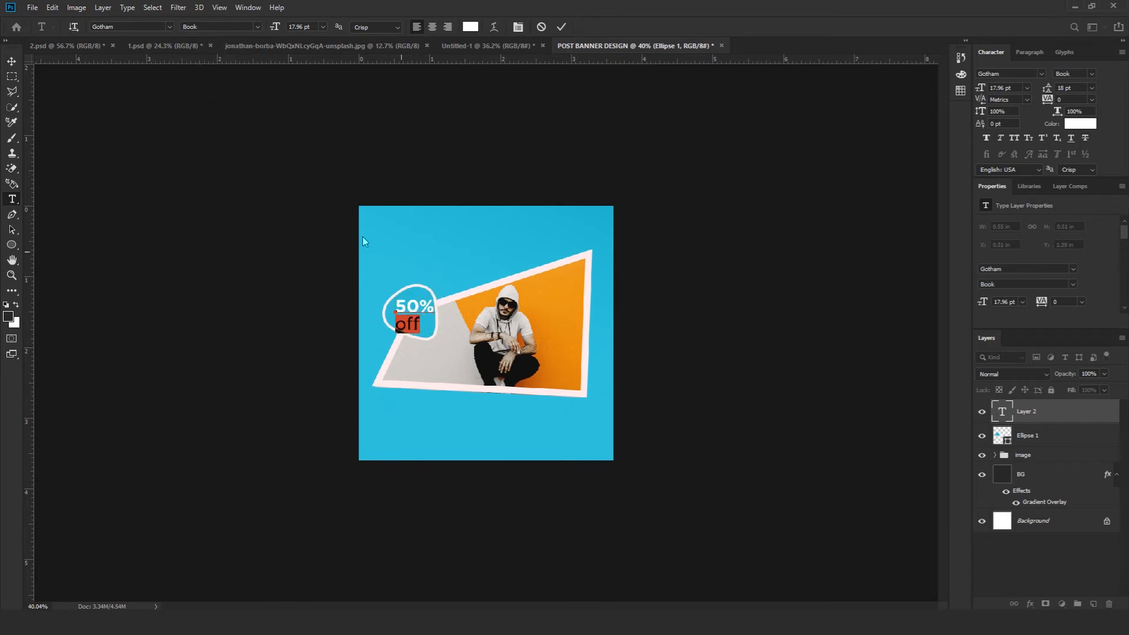
scroll(485, 112, up, 6)
click(369, 268)
click(561, 27)
Scale the blob to about 111% wide and 107% high and fine-tune the "50% off" text's position inside it.
key(v)
drag(362, 280, 362, 275)
click(1028, 436)
key(ctrl+t)
drag(397, 348, 402, 352)
click(563, 26)
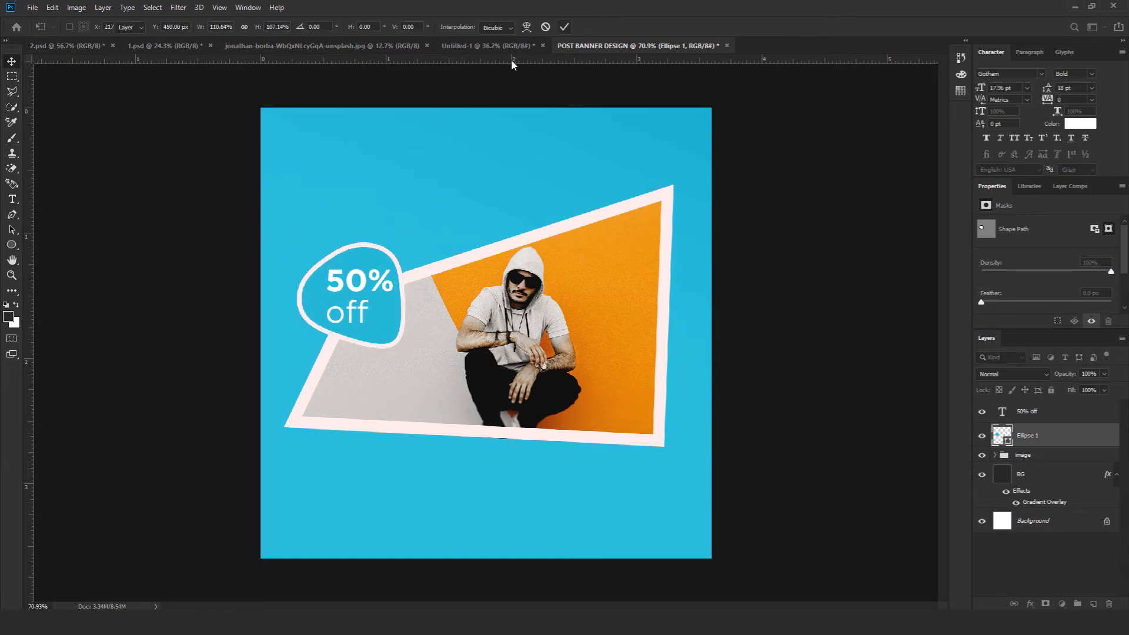
click(361, 279)
drag(362, 277, 363, 277)
Add a Multiply drop shadow to the blob with 59% opacity, 121° angle, 15 px distance and 13 px size.
click(1041, 435)
click(1030, 603)
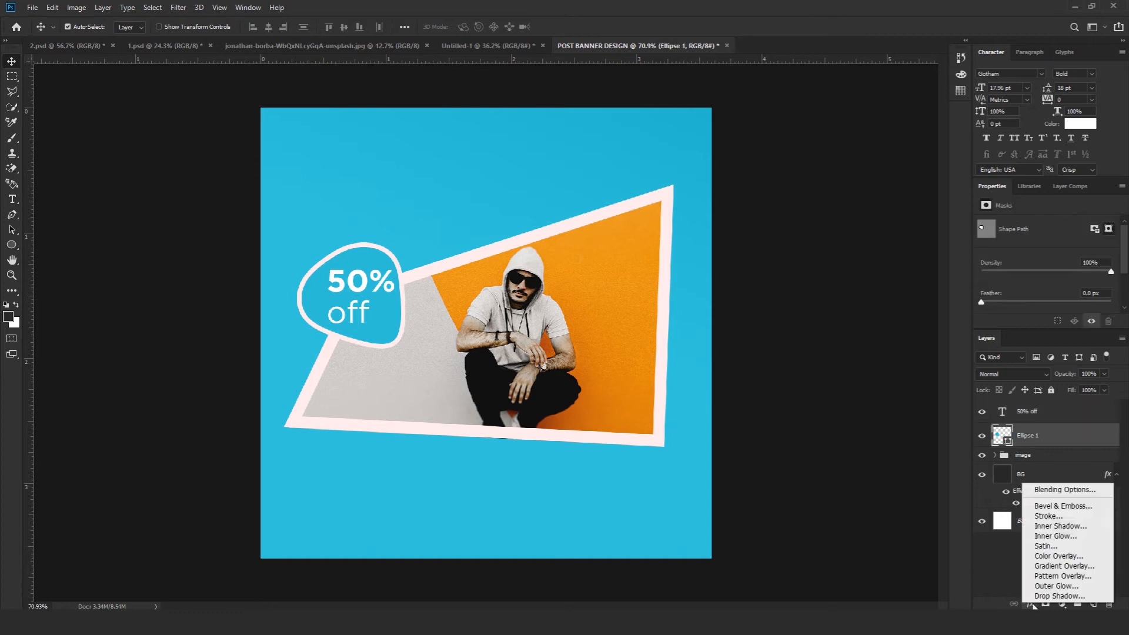
click(1052, 597)
drag(908, 295, 853, 305)
drag(360, 357, 377, 351)
drag(873, 236, 893, 239)
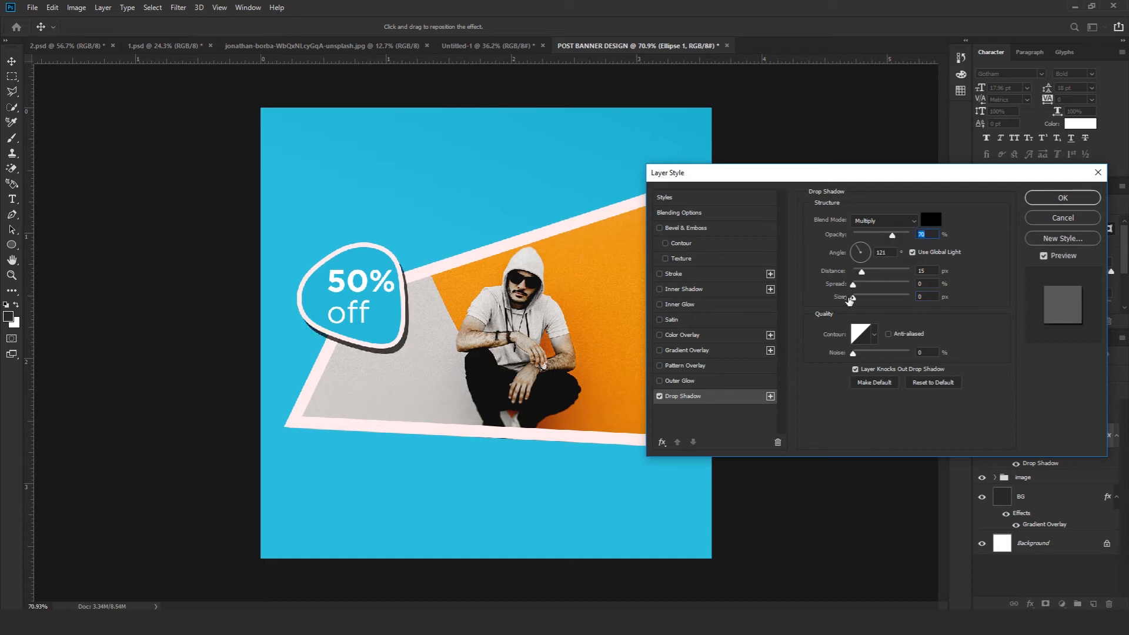
drag(856, 298, 860, 299)
click(885, 236)
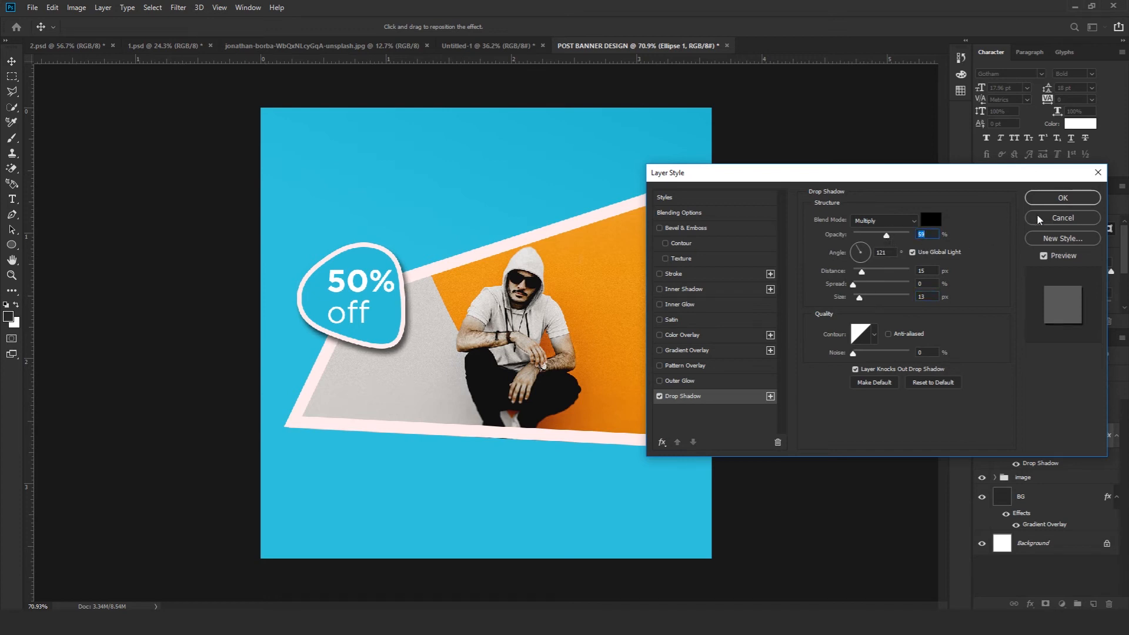
click(1042, 201)
Add a drop shadow to the image group.
click(1024, 575)
scroll(484, 322, down, 2)
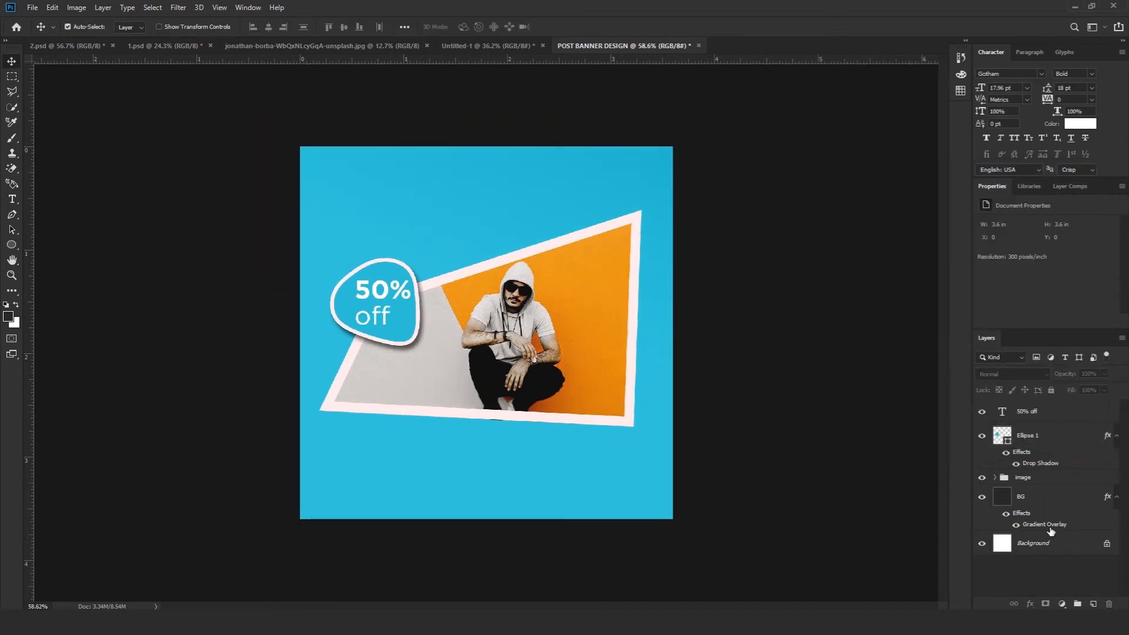
click(1040, 464)
click(1034, 477)
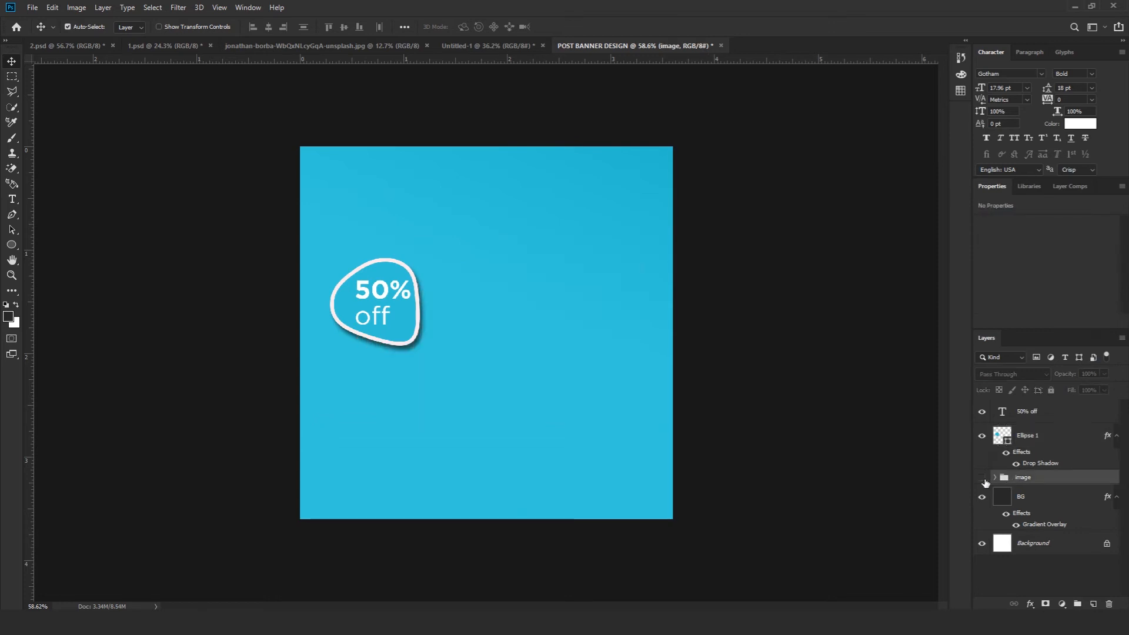
click(1036, 604)
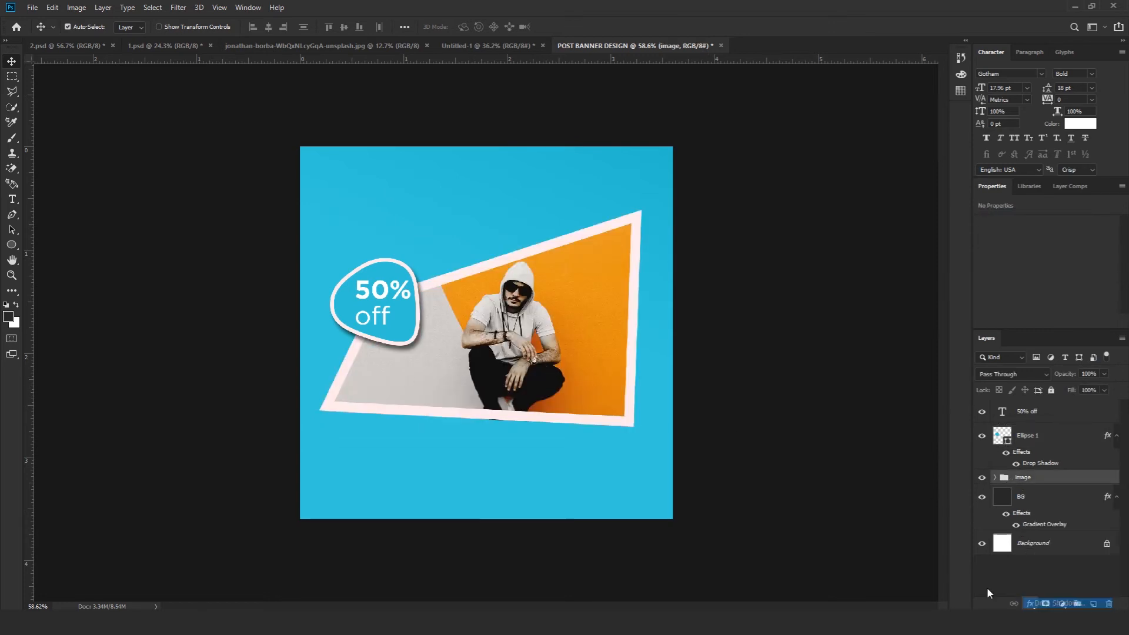
drag(929, 174, 1024, 211)
click(1124, 236)
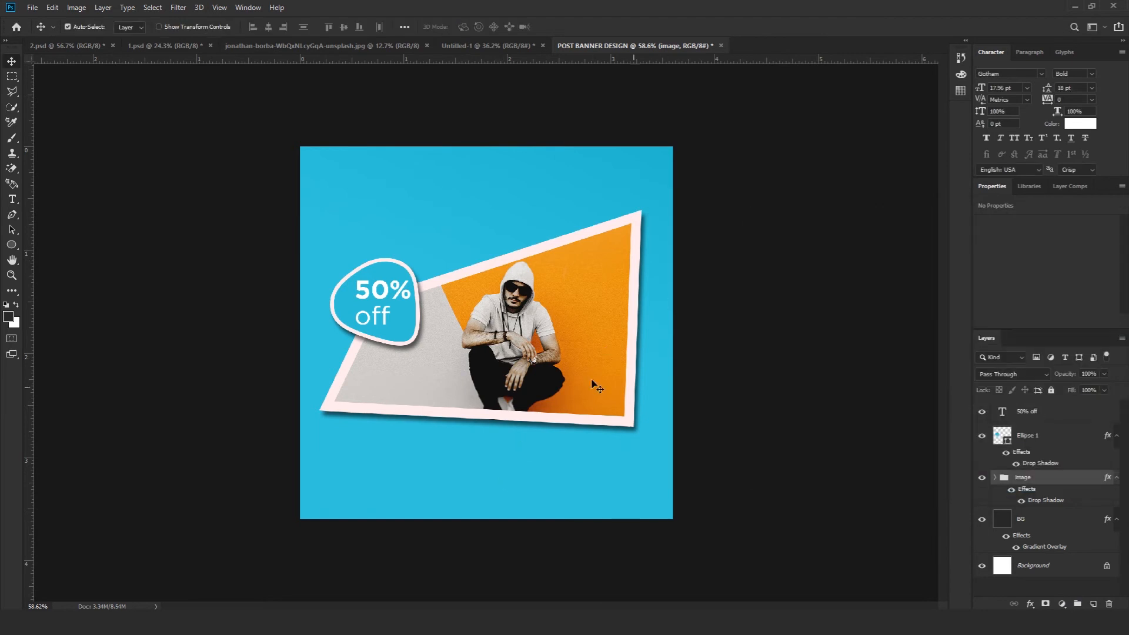
click(1076, 598)
Bring the dot and diamond groups 1, 2 and 3 from the Untitled-1 document into POST BANNER DESIGN.
click(495, 47)
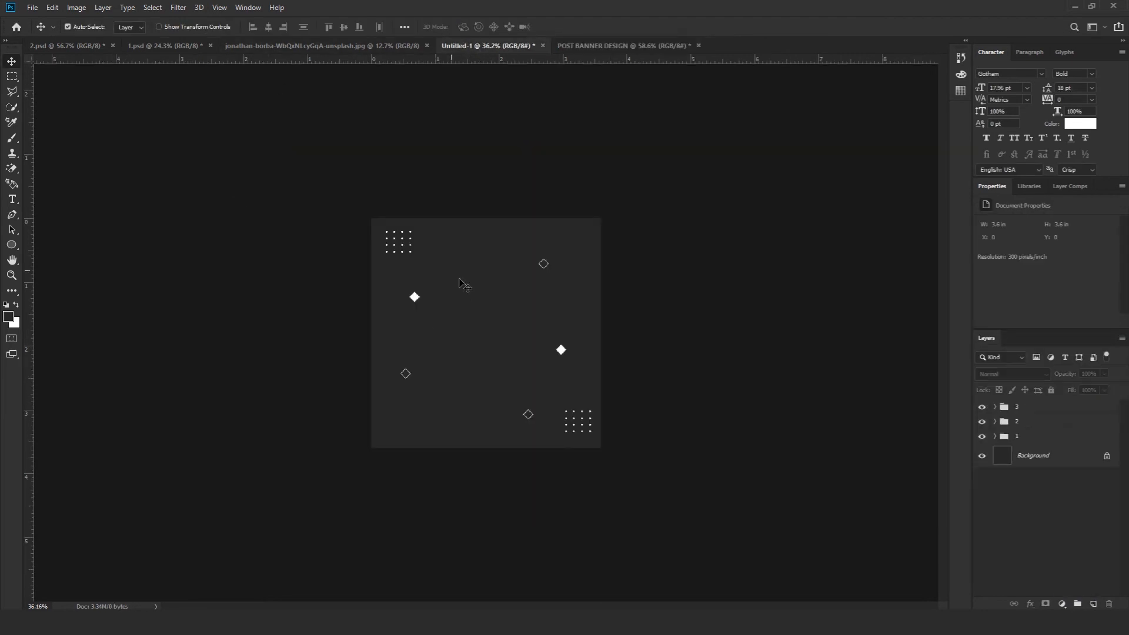
click(1029, 408)
shift+click(1028, 436)
drag(589, 428, 641, 487)
Spread the solid and outlined diamonds around the framed photo and blob.
click(1024, 407)
drag(566, 222, 562, 197)
drag(591, 337, 656, 363)
drag(536, 440, 561, 452)
drag(339, 370, 319, 363)
click(563, 202)
drag(561, 201, 613, 196)
Select the layers from group 3 through the image group and nudge them down together.
click(995, 407)
scroll(1036, 475, down, 2)
scroll(1023, 453, up, 2)
shift+click(1021, 407)
scroll(1033, 522, down, 2)
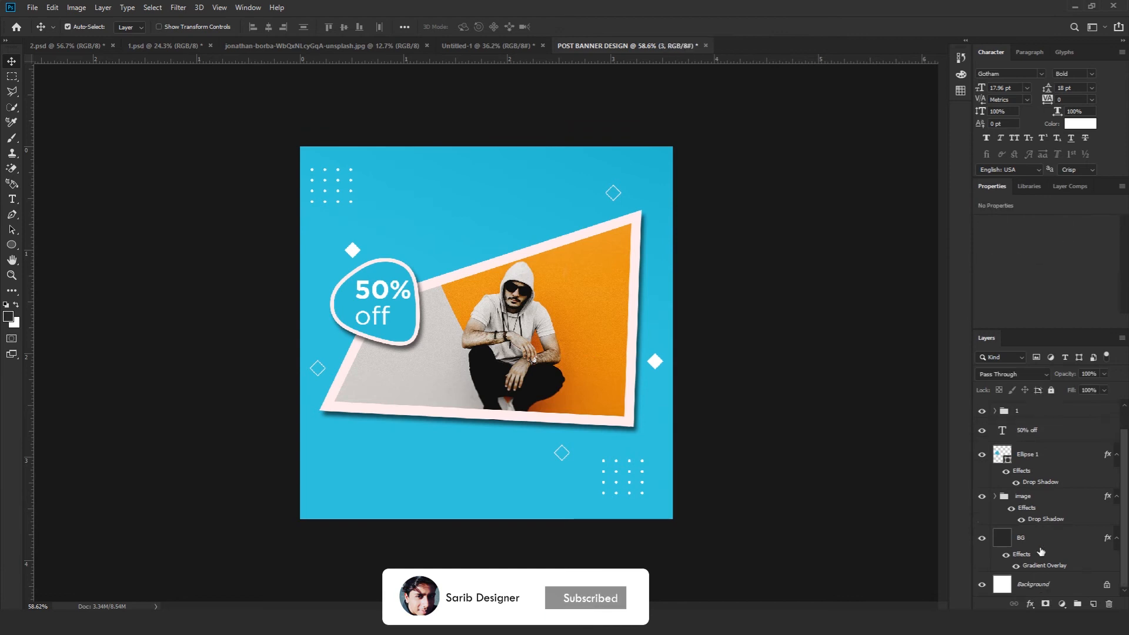
shift+click(1044, 496)
key(shift+Down)
key(shift+Down)
key(shift+Down)
key(shift+Down)
key(shift+Up)
Adjust the two dot grids so they sit in the canvas's upper-left and lower-right corners.
drag(627, 472, 637, 473)
key(ctrl+z)
click(629, 481)
click(1001, 450)
click(995, 421)
click(1018, 436)
drag(326, 193, 335, 179)
click(816, 434)
click(1018, 422)
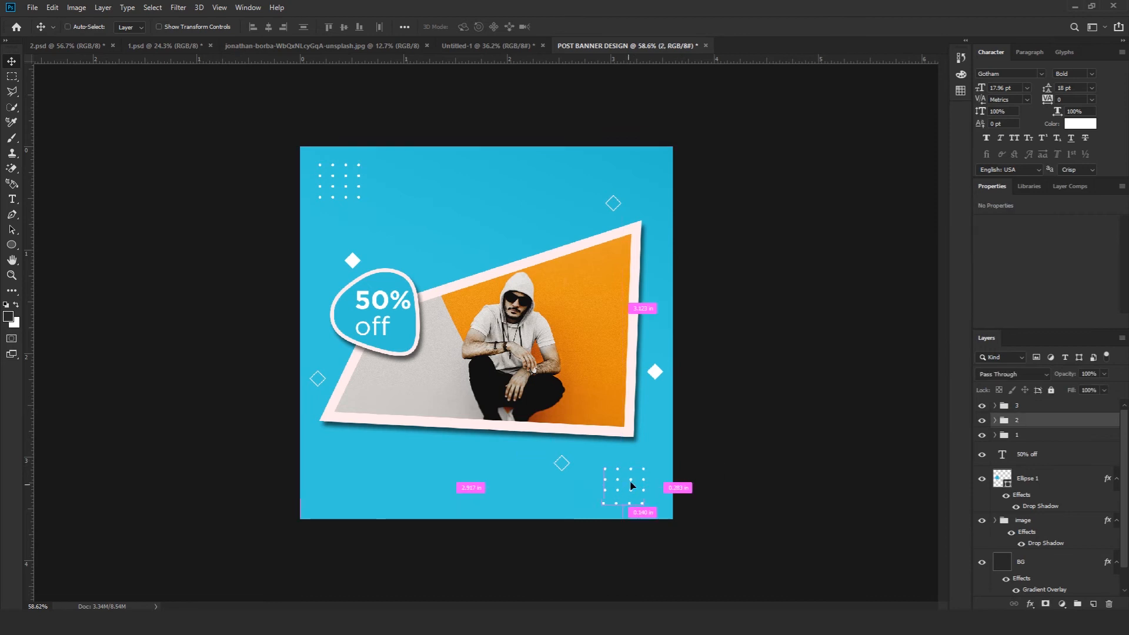
click(758, 456)
Add the two-line headline "Big Sale" above the photo and set it in all caps.
key(t)
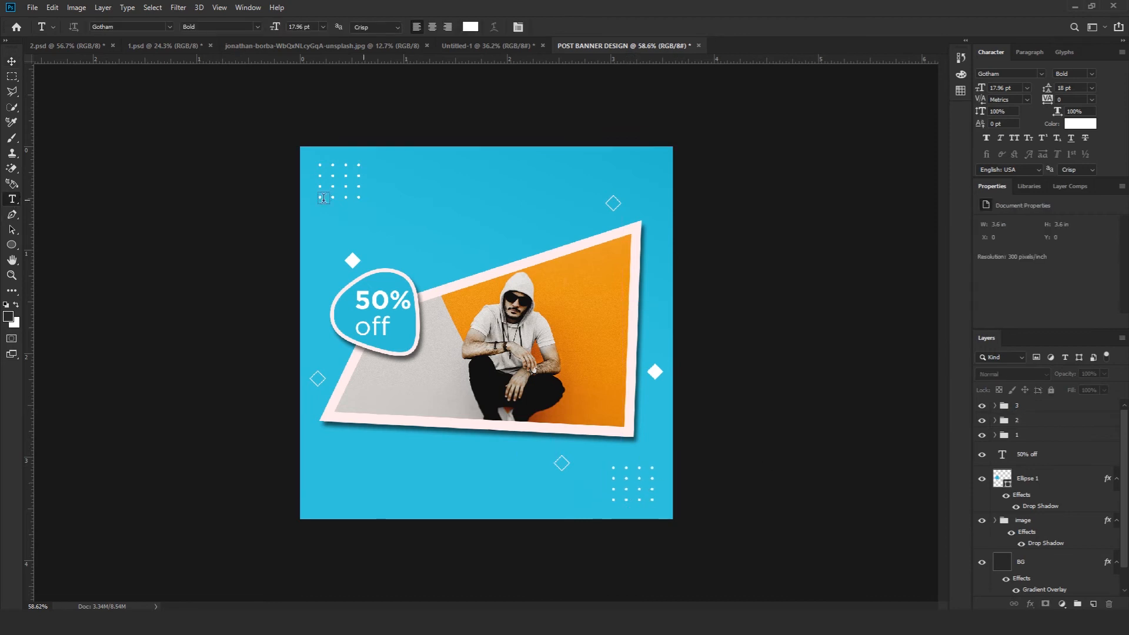
click(465, 202)
text(Big)
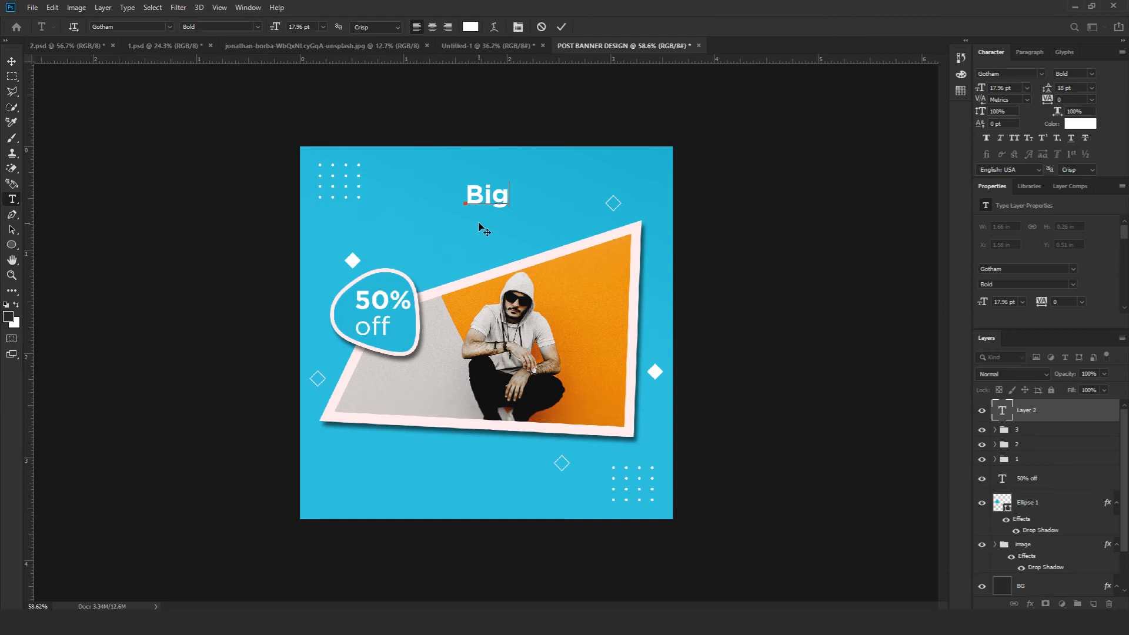
key(ctrl+a)
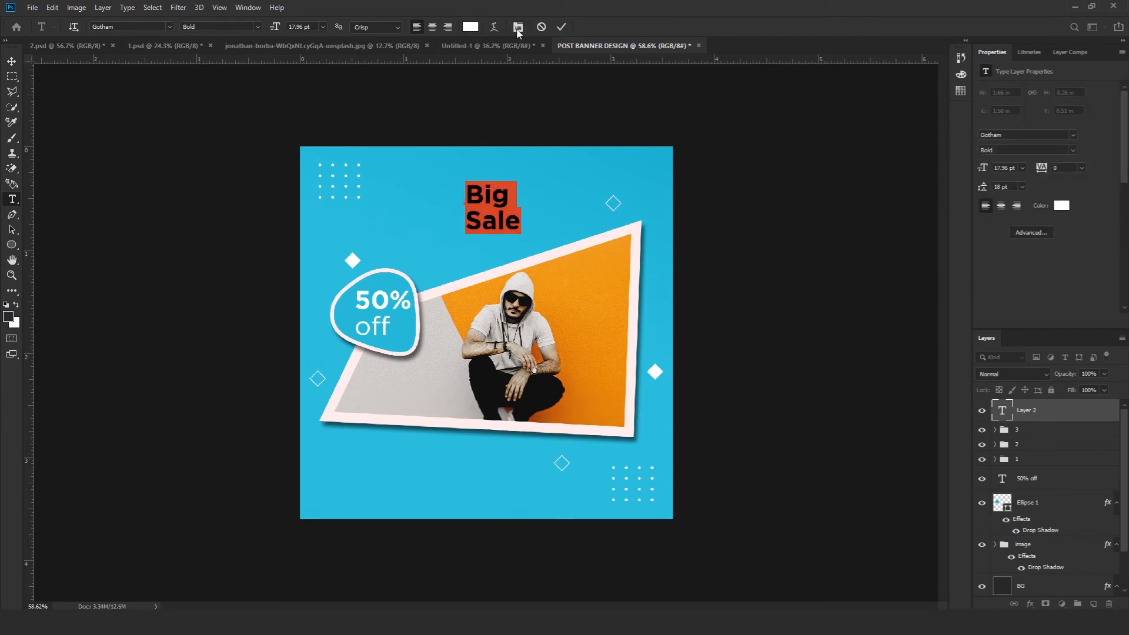
click(1017, 139)
Set the headline to Gotham Bold at 28.96 pt with 31.04 pt leading and shift it slightly left.
click(257, 27)
click(234, 58)
drag(275, 30, 283, 30)
drag(511, 201, 470, 206)
click(1091, 88)
click(1078, 99)
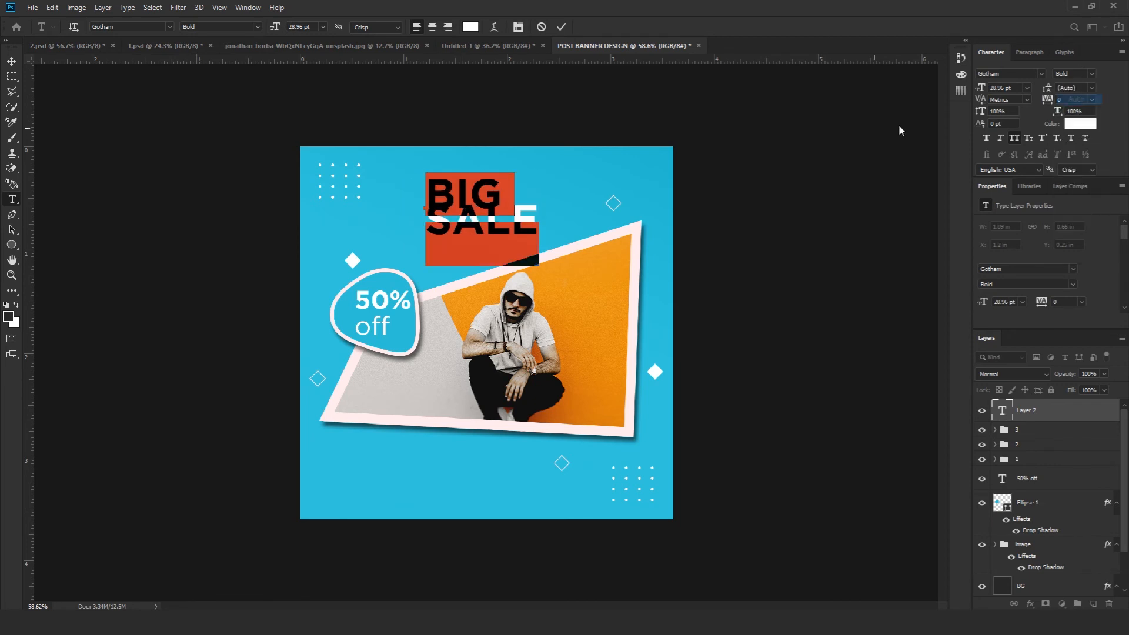
drag(1051, 94, 1048, 94)
Recolor the word SALE in the headline dark navy blue.
drag(537, 241, 429, 236)
click(470, 26)
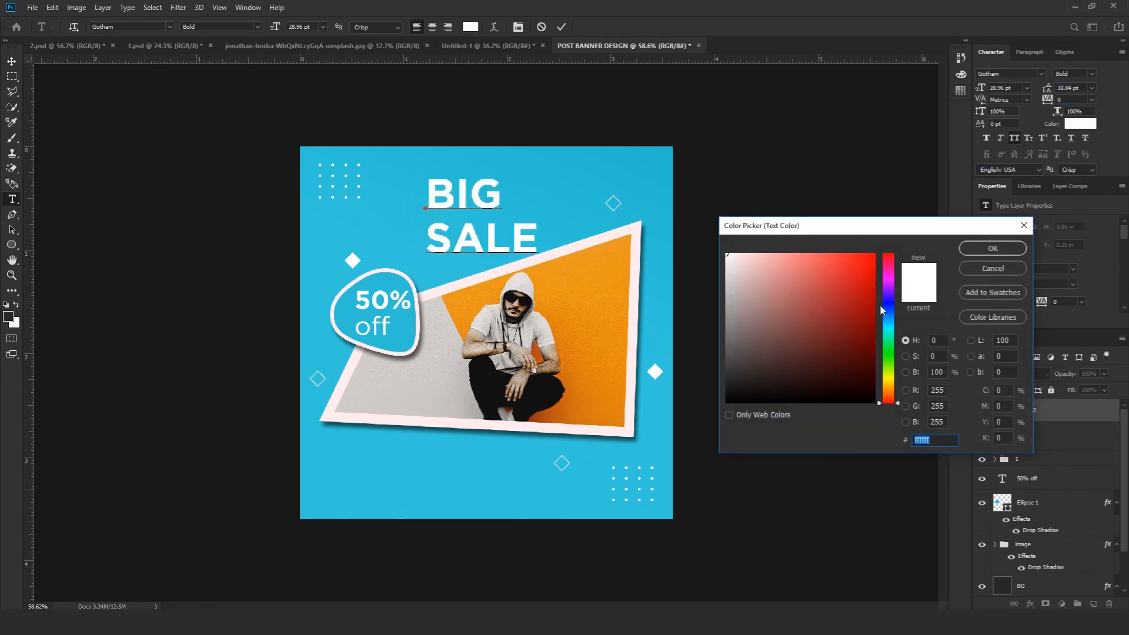
text(013d44)
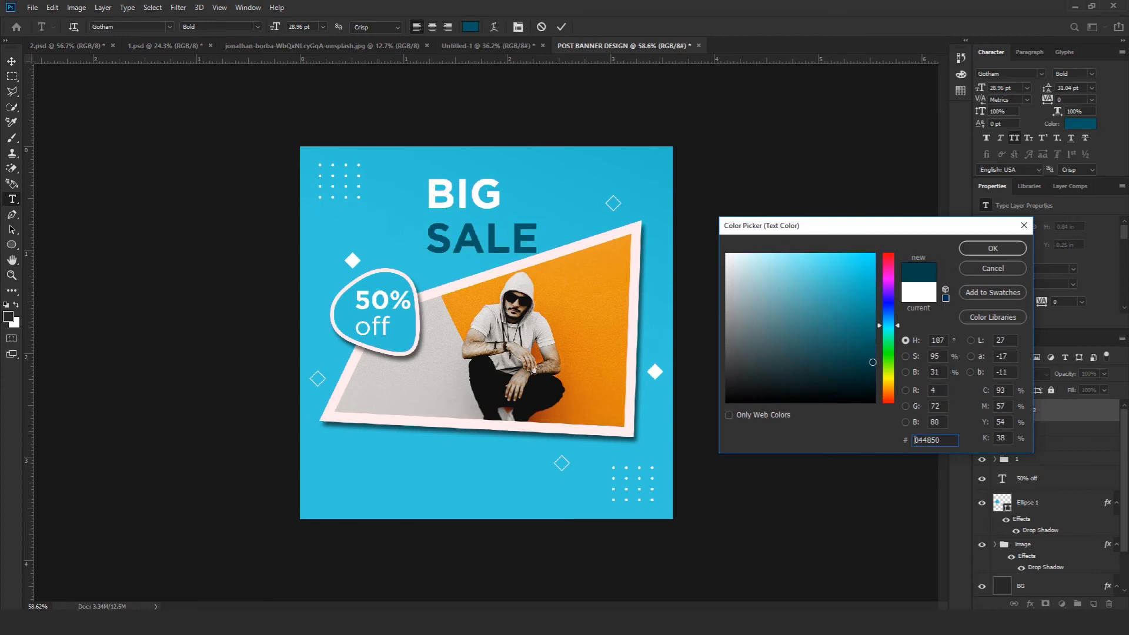
drag(886, 333, 884, 302)
click(969, 248)
Tighten the headline's leading to 26.04 pt and commit the text.
key(ctrl+a)
drag(1046, 89, 1043, 89)
click(562, 27)
Scale the headline up slightly with Free Transform and move it higher on the canvas.
click(52, 8)
click(69, 265)
mouse_move(537, 252)
mouse_down()
mouse_move(560, 266)
mouse_move(546, 257)
mouse_up()
drag(484, 199, 489, 185)
key(Return)
Draw a paragraph text box below the photo, near the canvas's lower-left corner, and fill it with Lorem Ipsum text.
drag(344, 477, 509, 513)
click(127, 8)
click(159, 275)
Set the placeholder paragraph to 6 pt with automatic leading and turn off all caps.
key(ctrl+a)
click(322, 27)
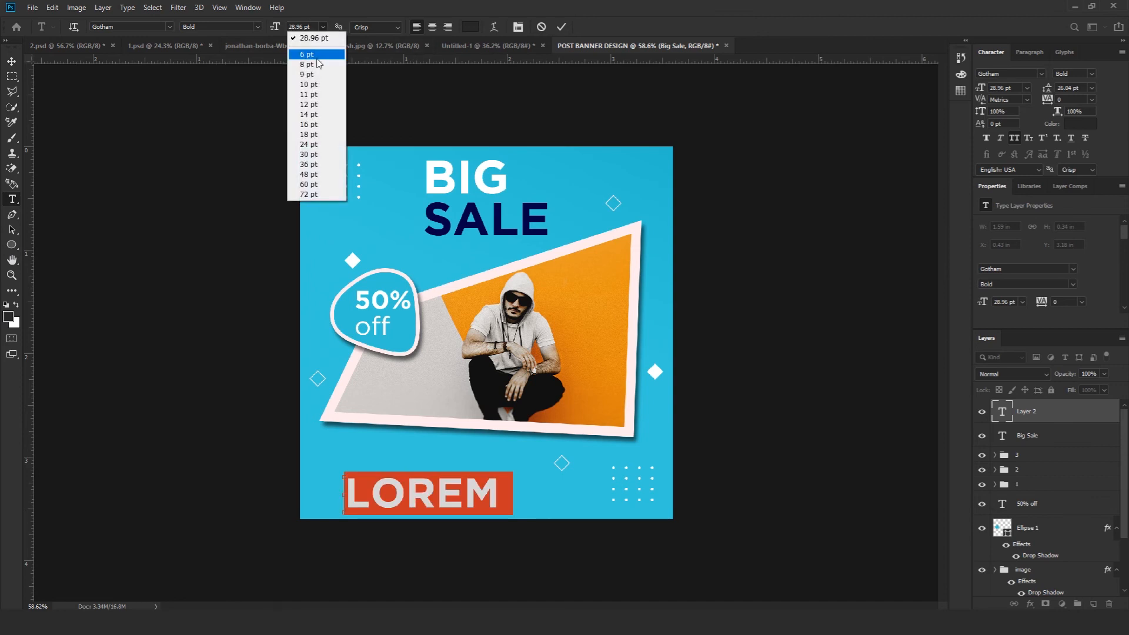
click(300, 47)
click(1091, 88)
click(1078, 100)
click(323, 27)
click(300, 34)
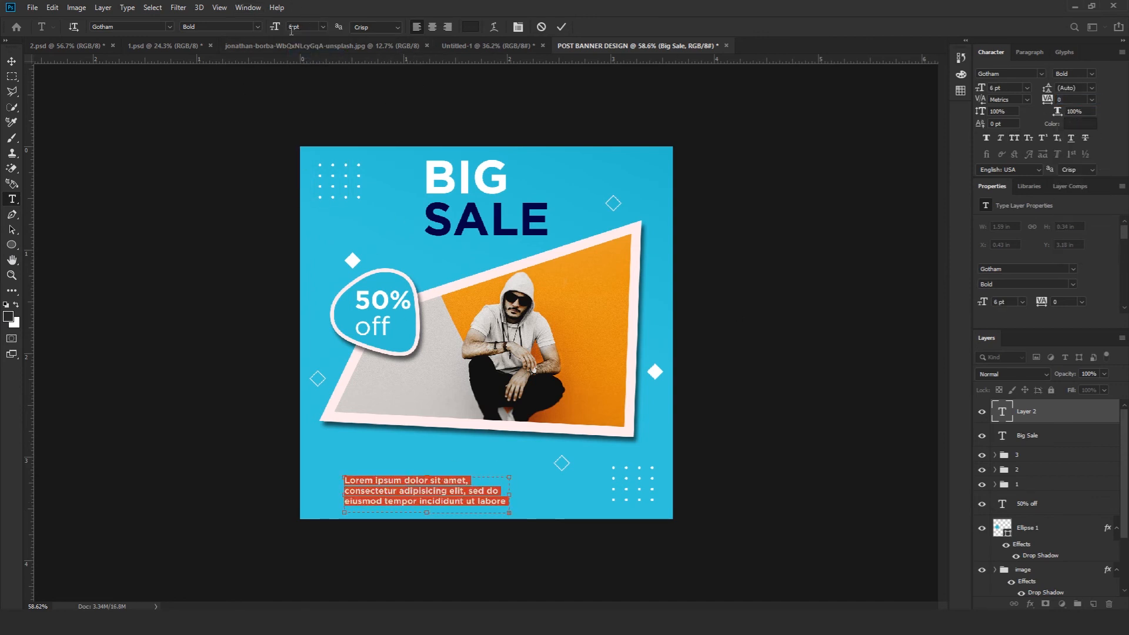
Reduce the placeholder paragraph's font size to 5 pt and commit the text.
key(Return)
text(3)
key(Return)
text(5)
key(Return)
click(561, 27)
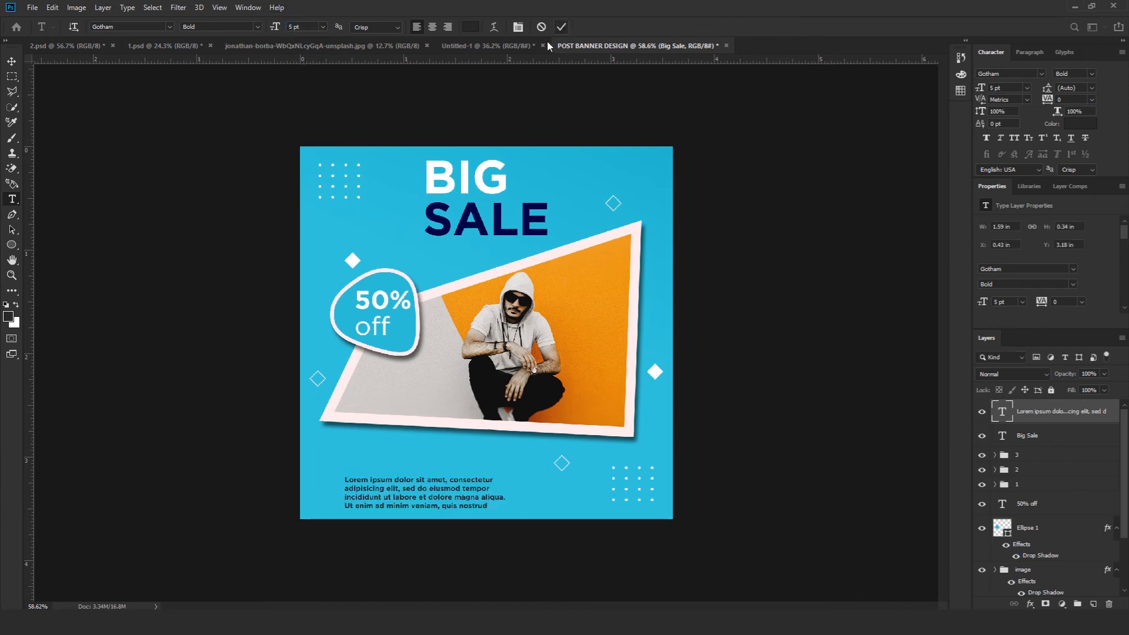
Move the placeholder paragraph up and to the left, under the photo frame's lower-left corner, and deselect it.
key(v)
drag(397, 485, 379, 477)
scroll(383, 339, down, 3)
click(735, 406)
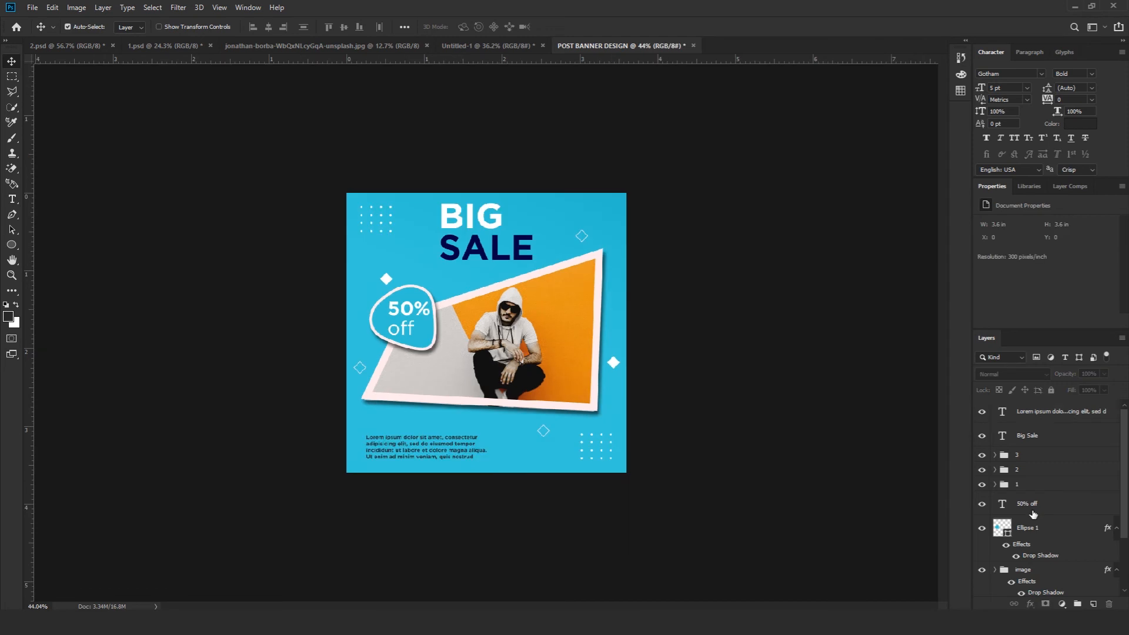
Select the entire canvas and center the image group on it both horizontally and vertically.
scroll(1033, 513, down, 3)
click(994, 497)
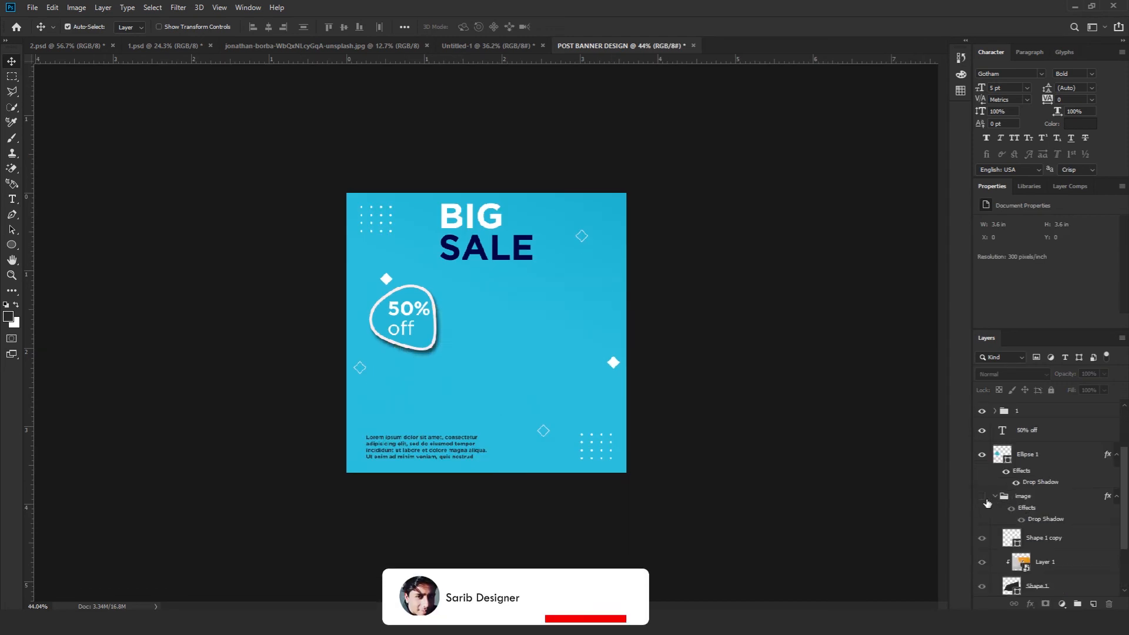
click(11, 77)
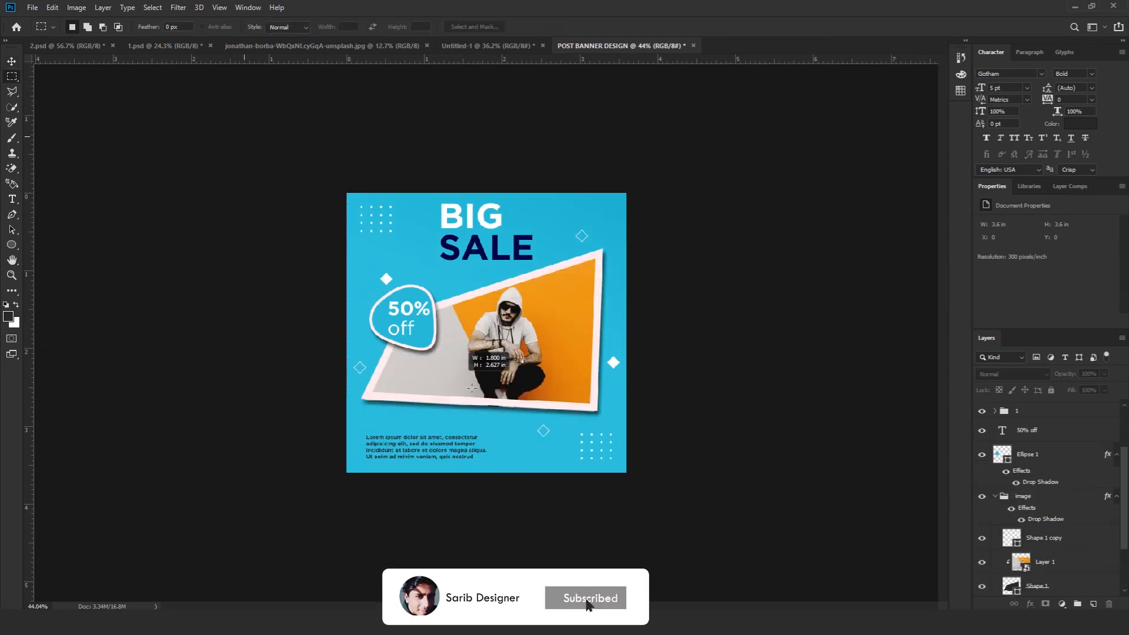
key(ctrl+a)
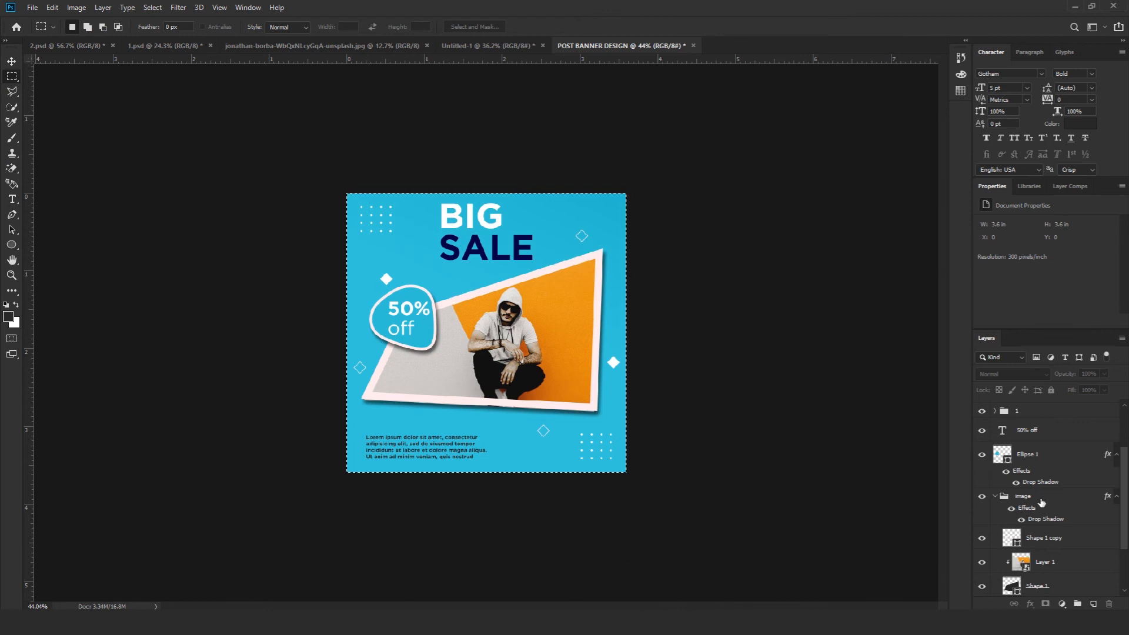
scroll(1037, 547, down, 3)
click(1023, 424)
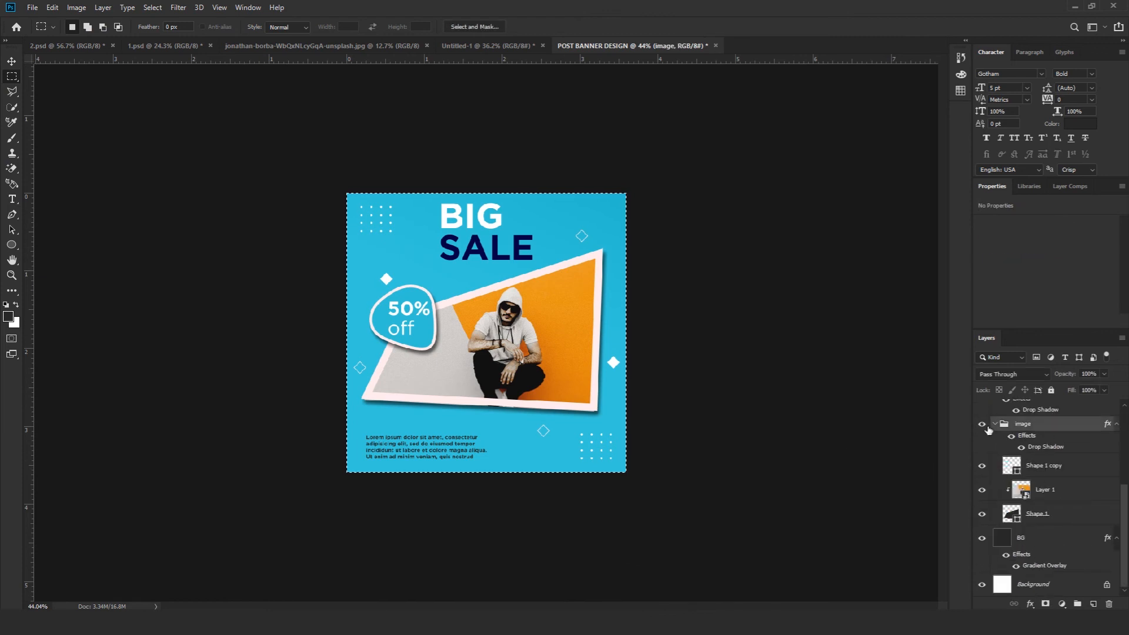
click(994, 423)
click(981, 497)
click(981, 497)
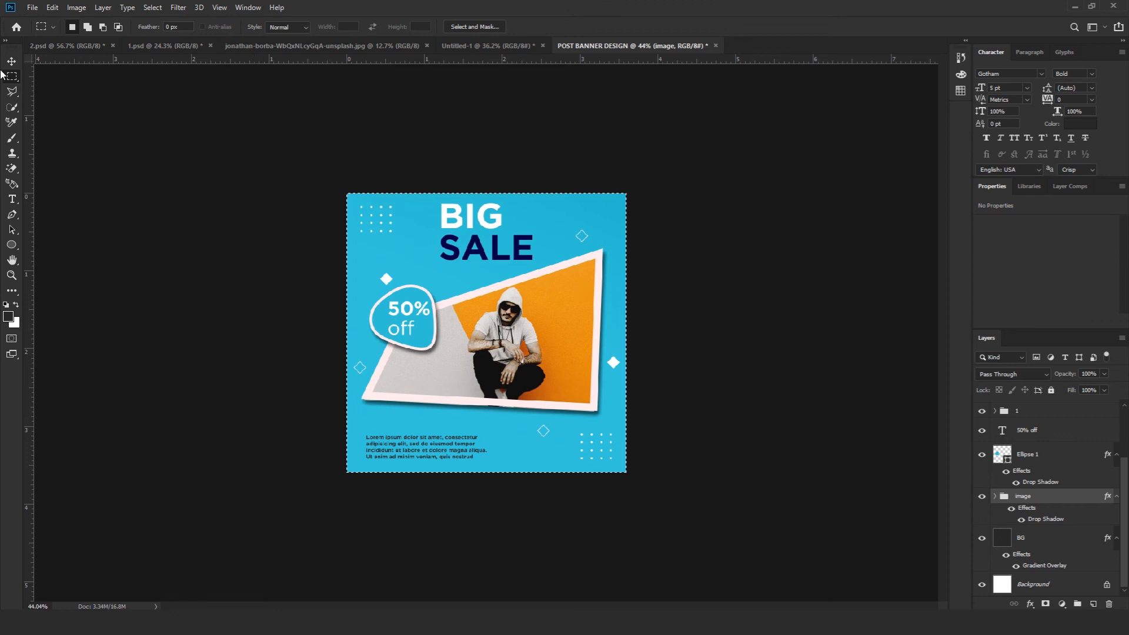
key(v)
click(268, 28)
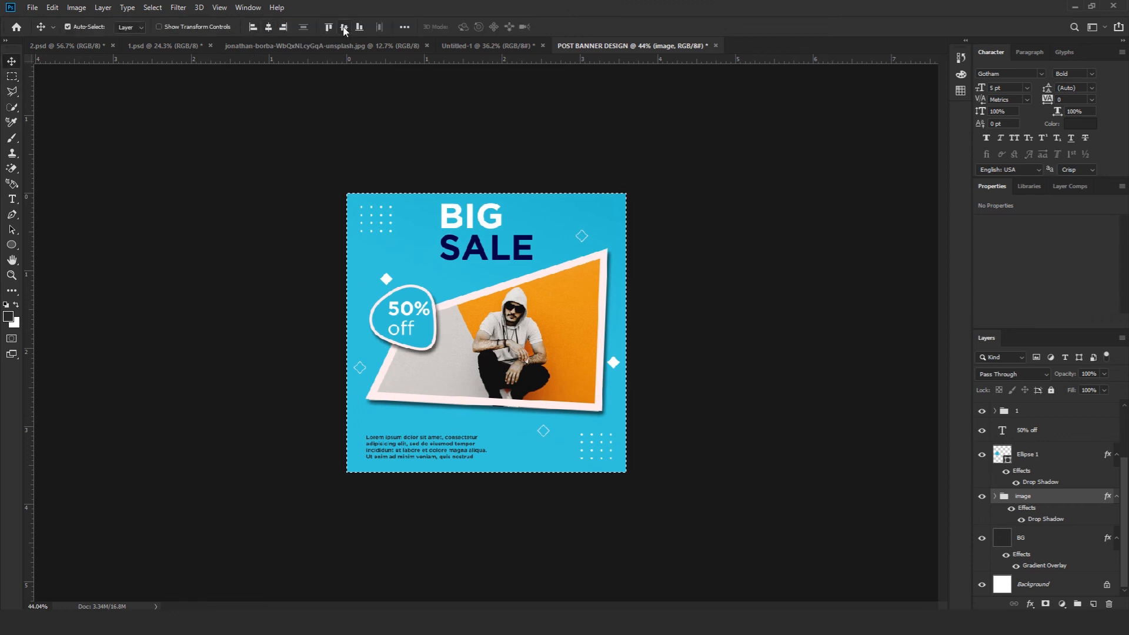
click(344, 27)
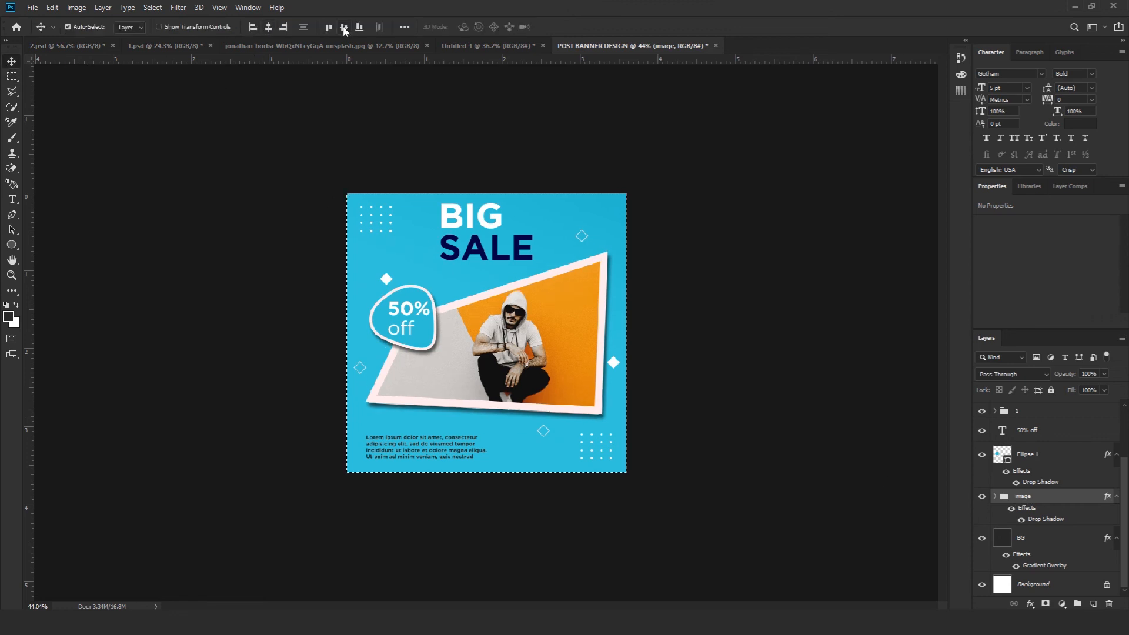
Group the Ellipse 1 and 50% off layers and name the group "lebal".
click(1046, 458)
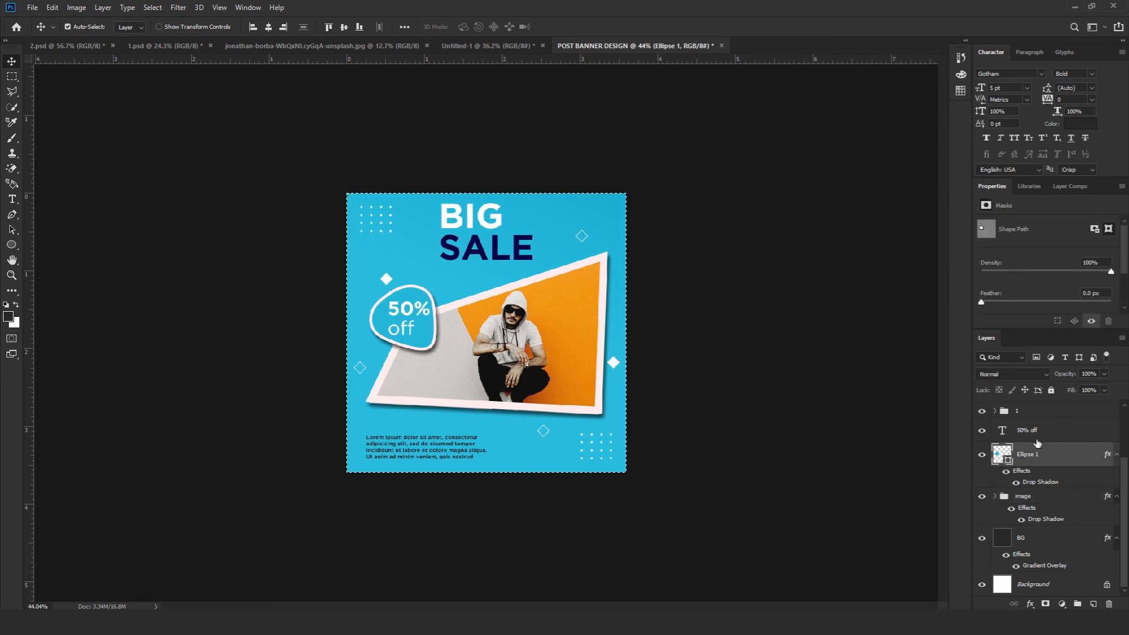
shift+click(1038, 432)
drag(1037, 432, 1087, 599)
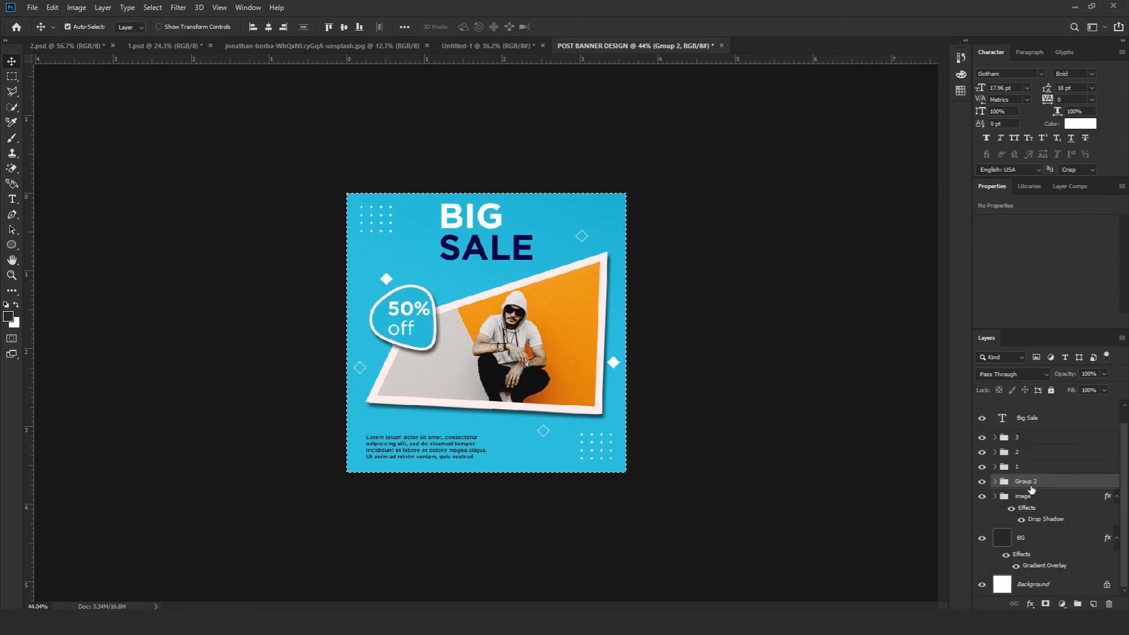
text(b)
text(ebal)
key(Return)
Place a vertical guide in line with the photo frame's lower-left corner and the paragraph's left edge.
scroll(391, 313, up, 4)
drag(30, 367, 317, 430)
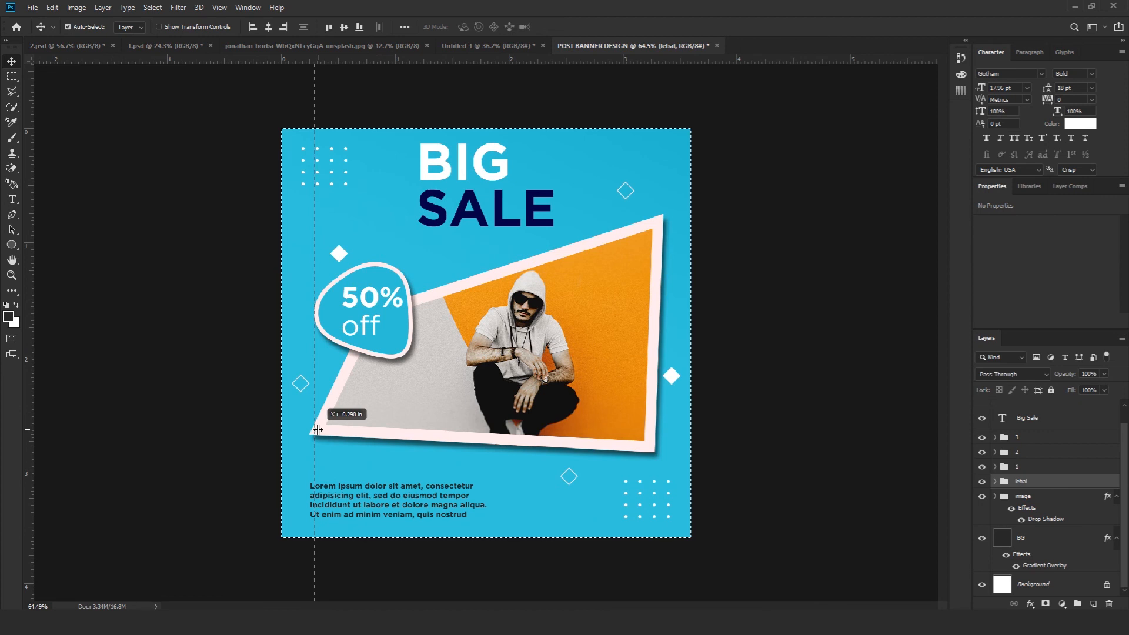
drag(312, 430, 314, 429)
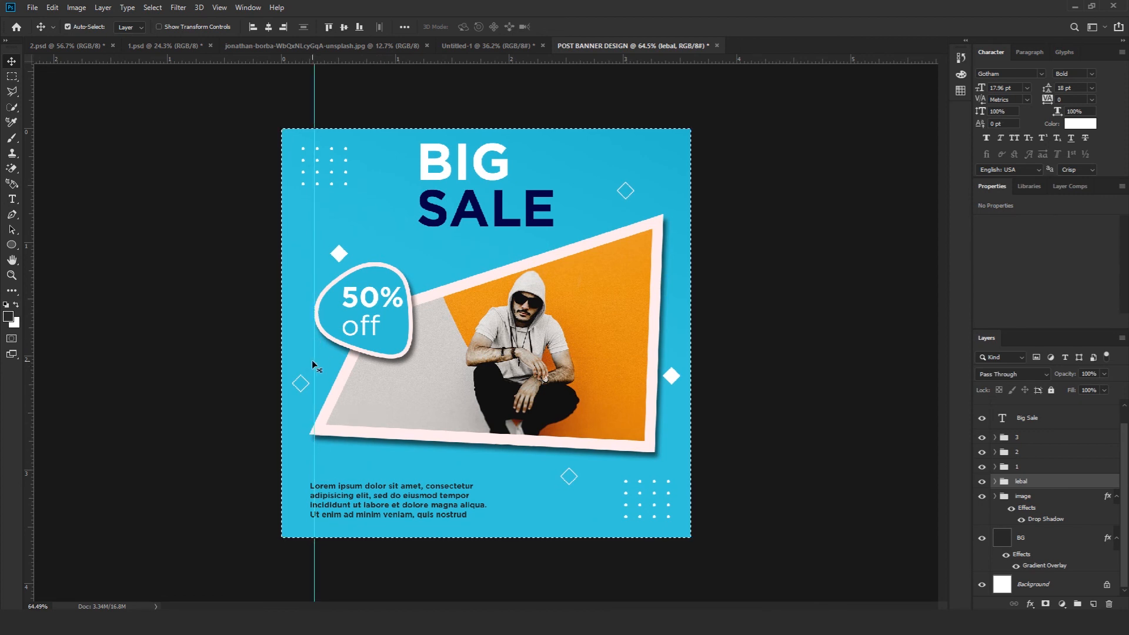
drag(308, 368, 309, 368)
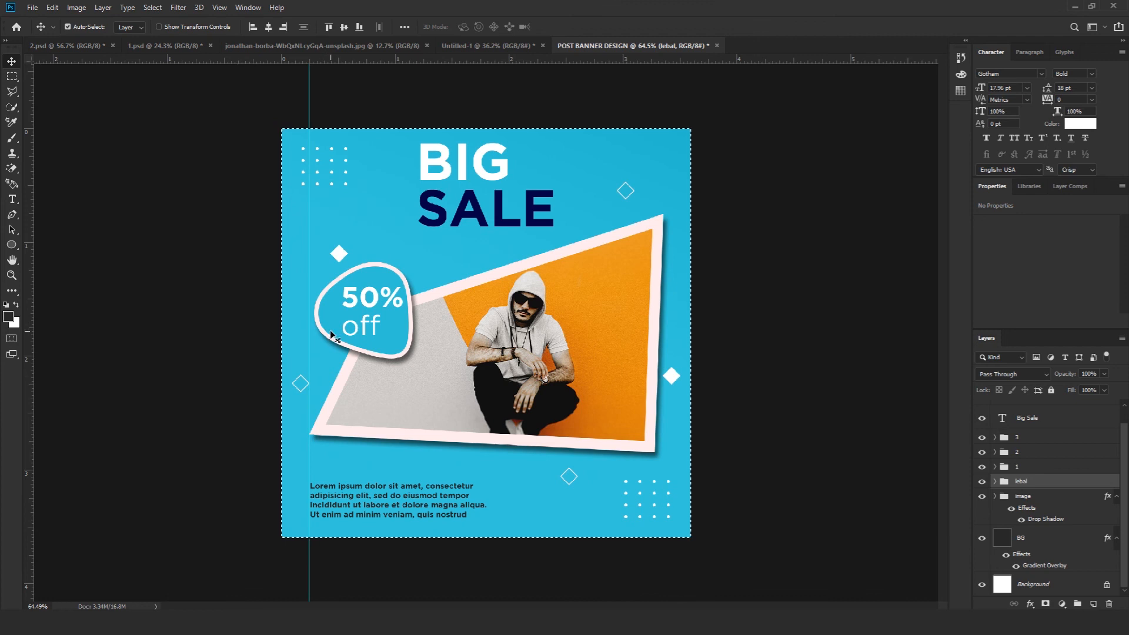
Clear the canvas selection, nudge the lebal group left until the badge's edge meets the guide, and remove the guide.
scroll(322, 304, up, 4)
scroll(323, 304, up, 4)
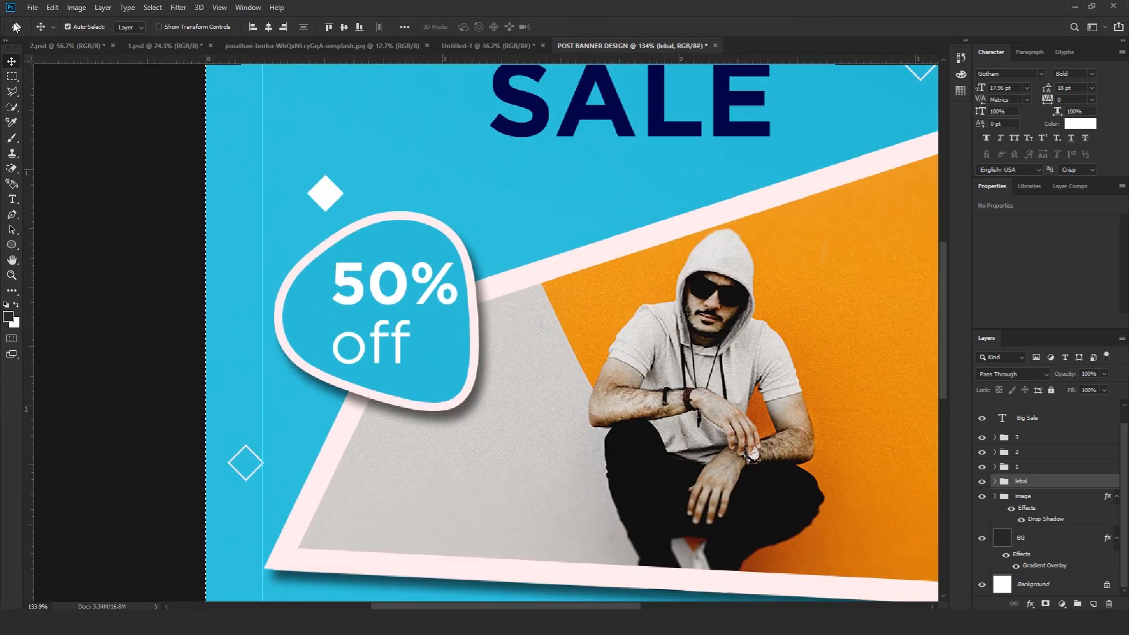
click(13, 79)
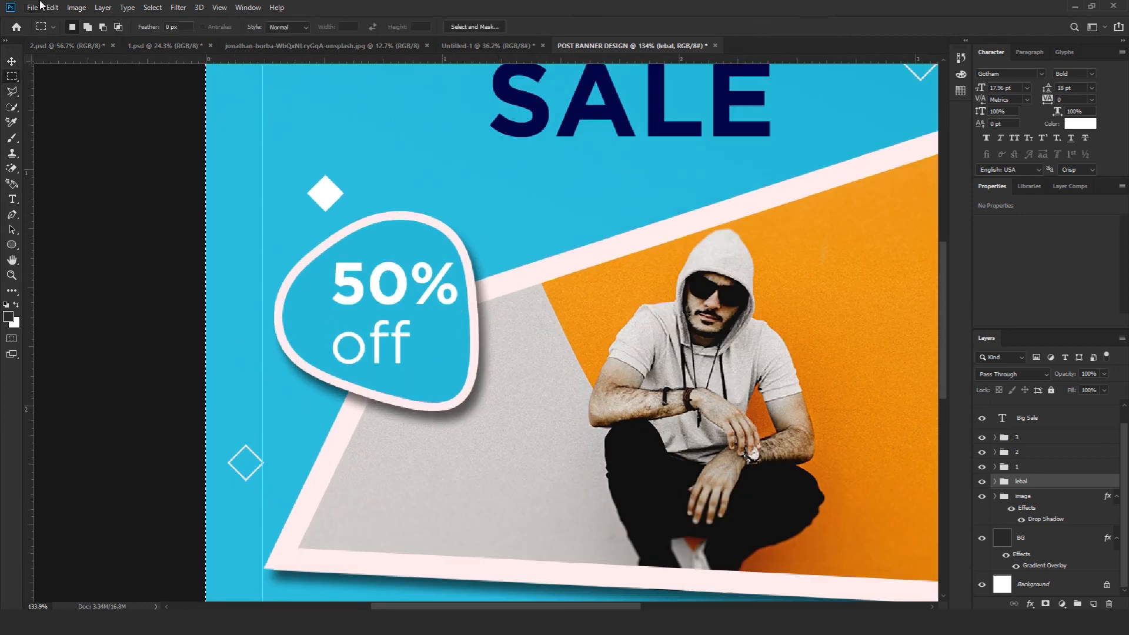
click(144, 8)
click(160, 34)
key(v)
key(Left)
key(Left)
key(Left)
key(Left)
key(Left)
key(Left)
key(Left)
key(Left)
key(Left)
key(Left)
key(Left)
key(Left)
key(Left)
key(Left)
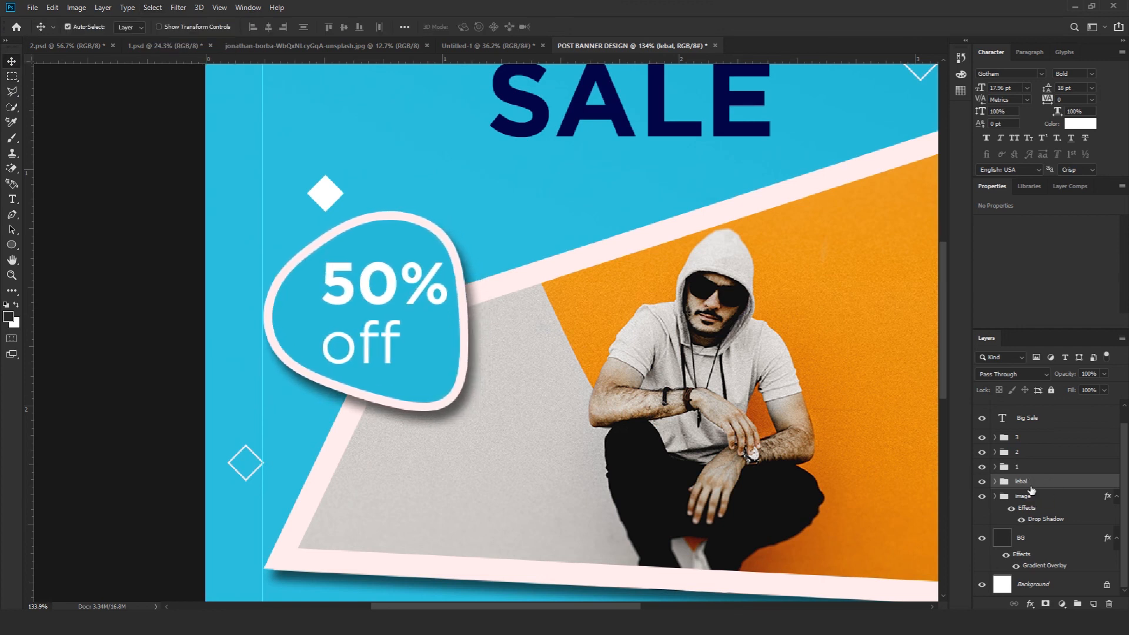
key(ctrl+0)
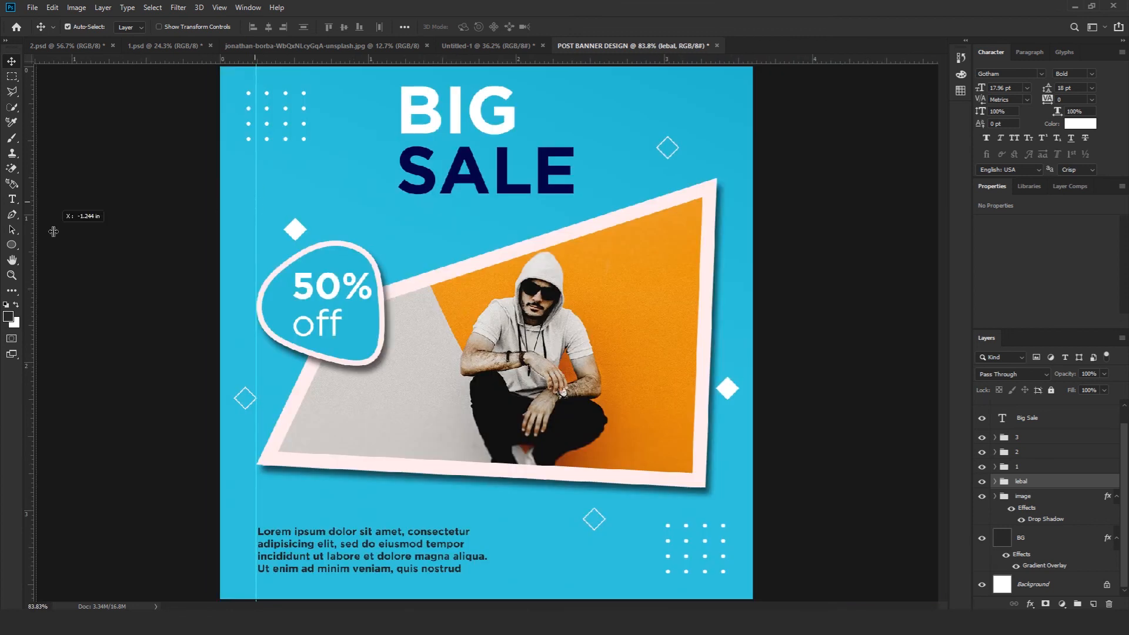
drag(211, 207, 182, 209)
Reposition the BIG SALE headline so it is horizontally centered on the canvas, and clear the selection.
scroll(410, 260, down, 3)
scroll(413, 312, down, 1)
drag(448, 186, 462, 191)
click(152, 7)
click(160, 18)
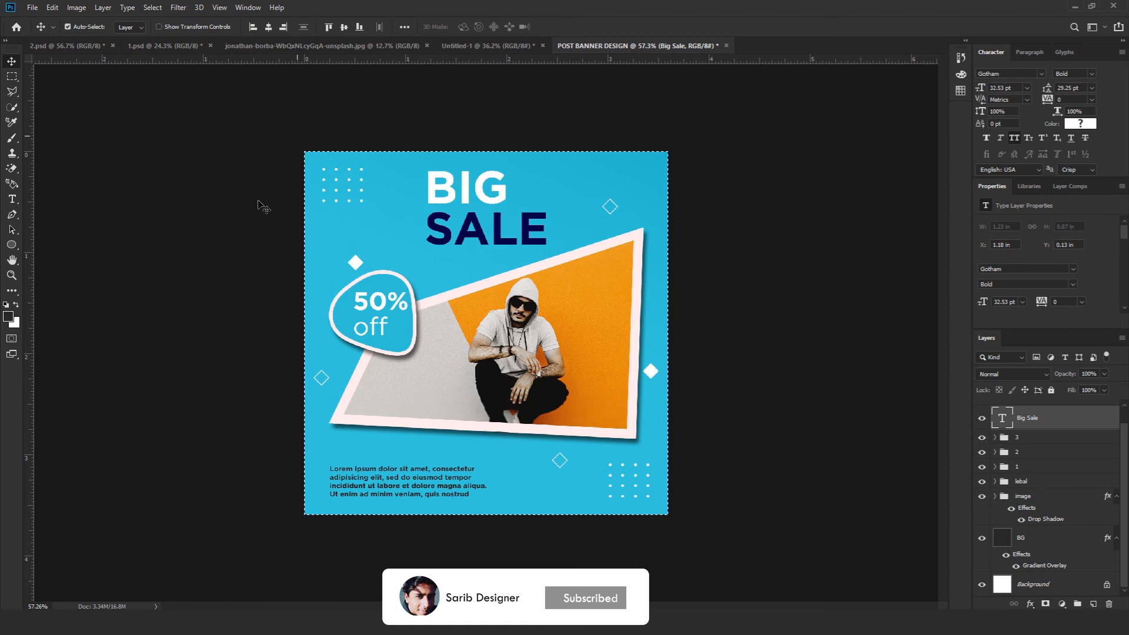
key(ctrl+d)
Recolor the placeholder paragraph white by sampling the solid white diamond, commit it, and deselect all layers.
scroll(349, 431, up, 2)
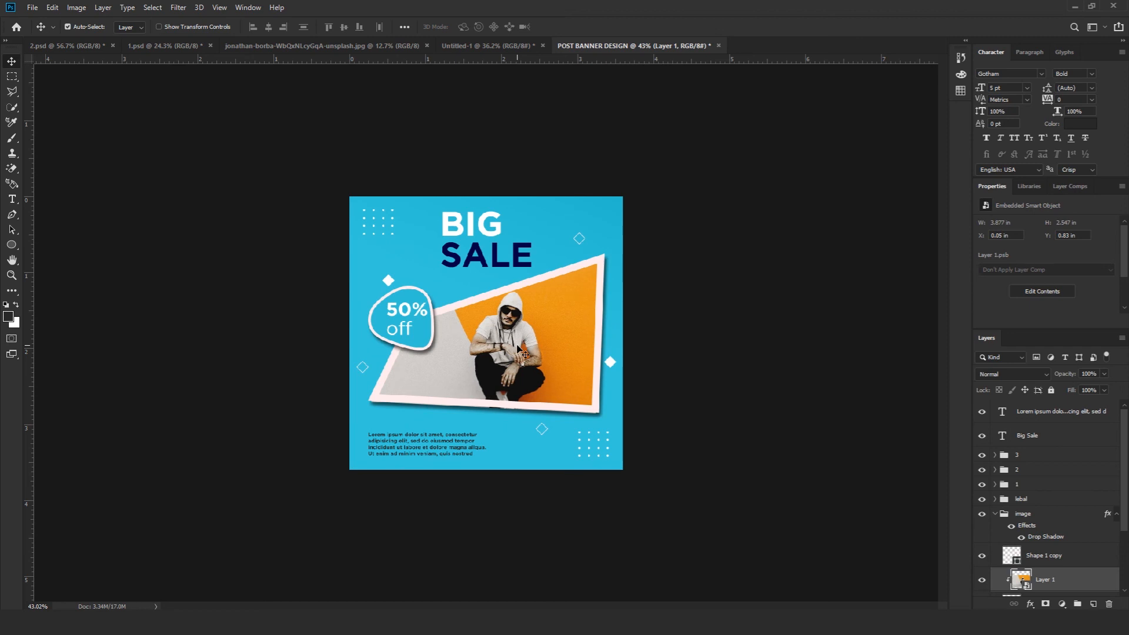
click(1035, 516)
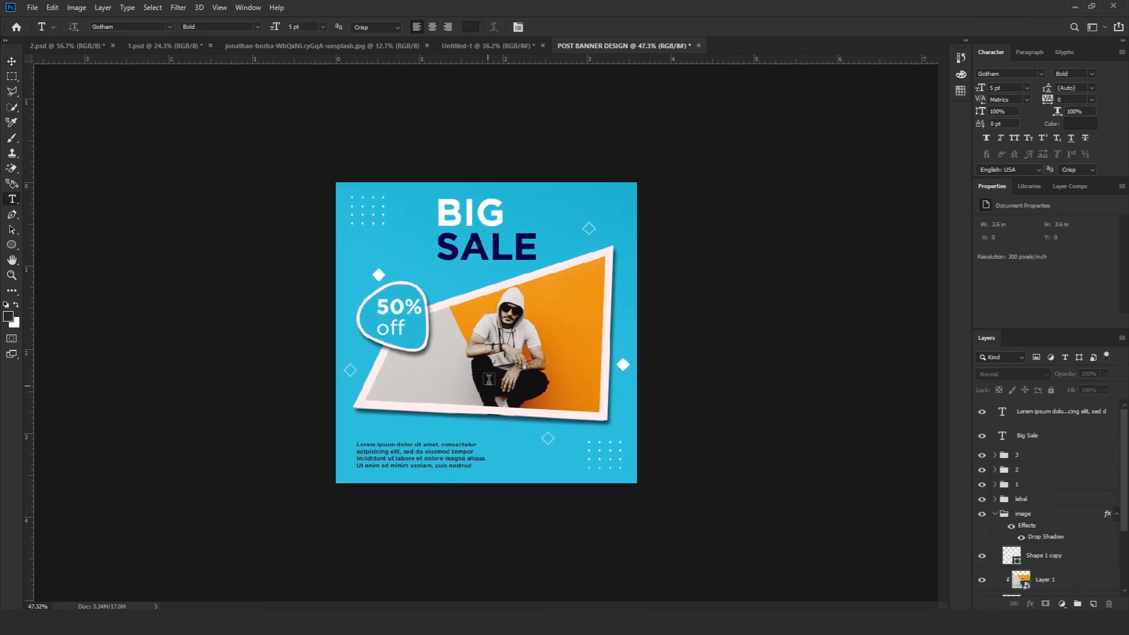
double_click(1001, 411)
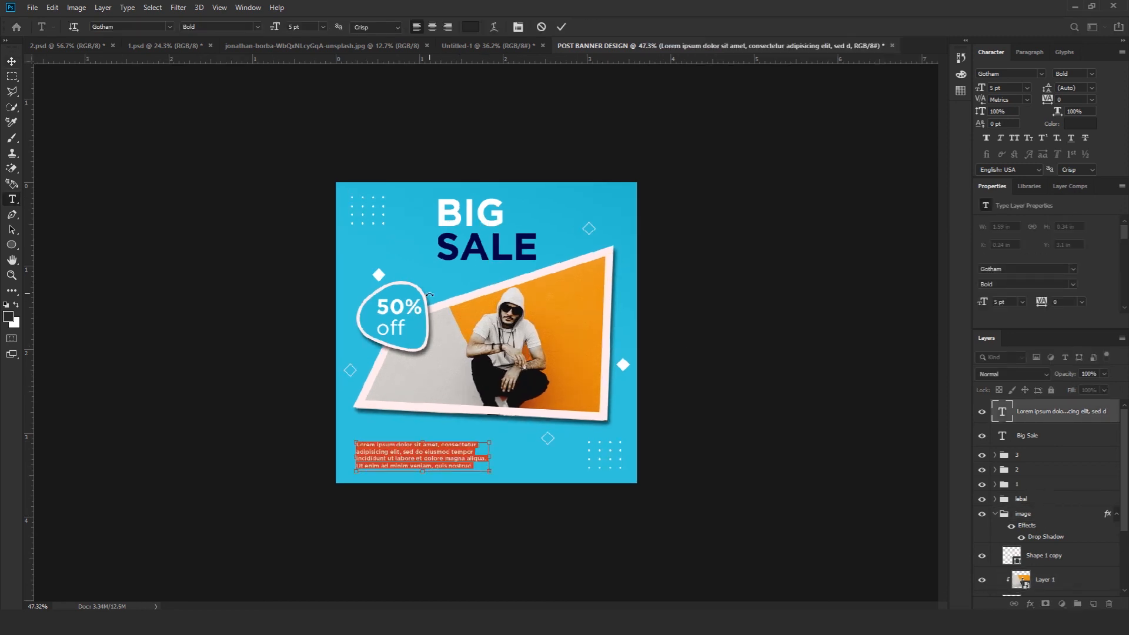
click(471, 27)
click(623, 364)
click(988, 249)
click(561, 27)
scroll(707, 322, down, 2)
scroll(720, 408, up, 3)
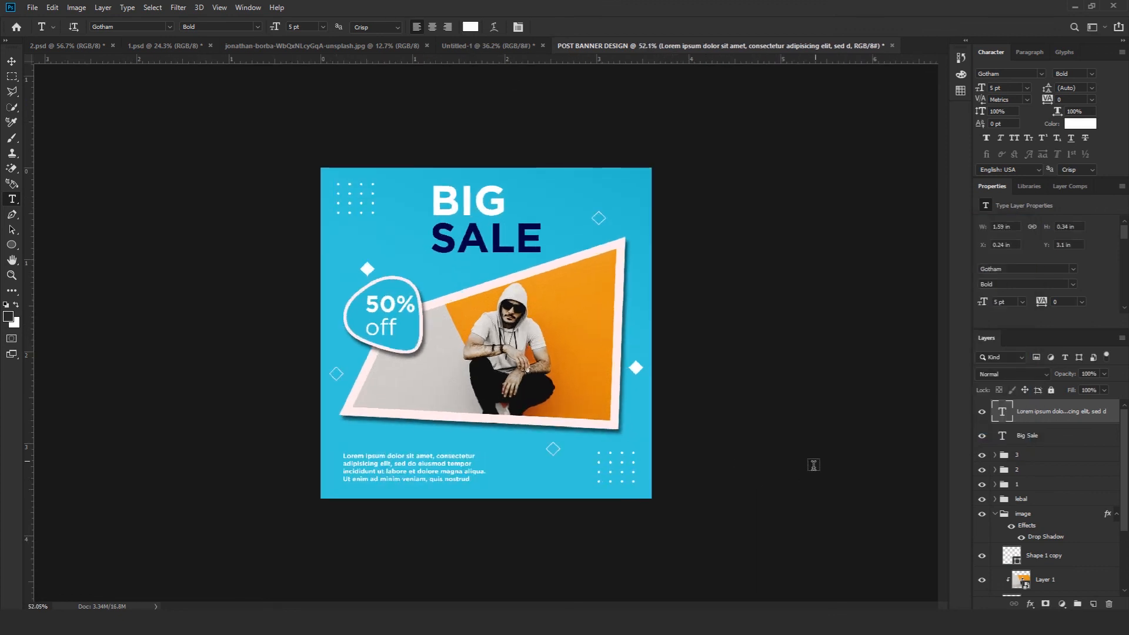
click(7, 58)
click(926, 392)
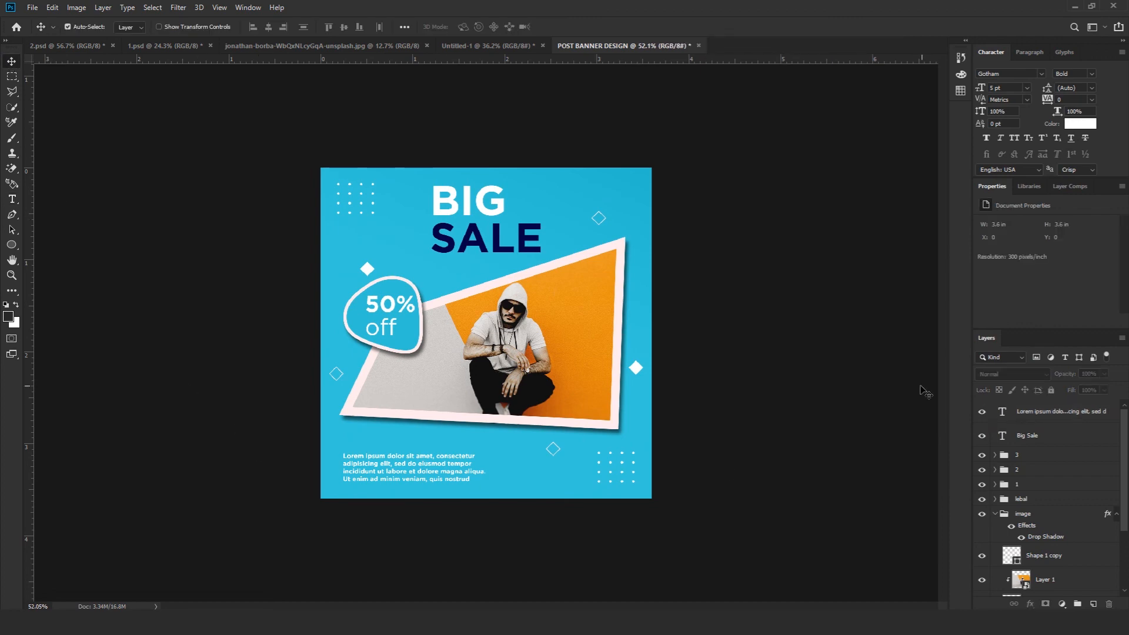